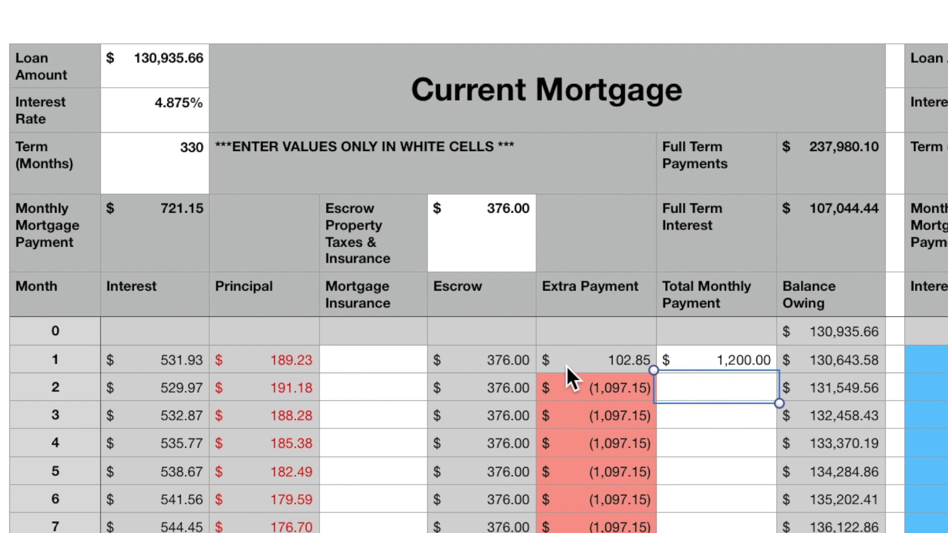
left_click(351, 363)
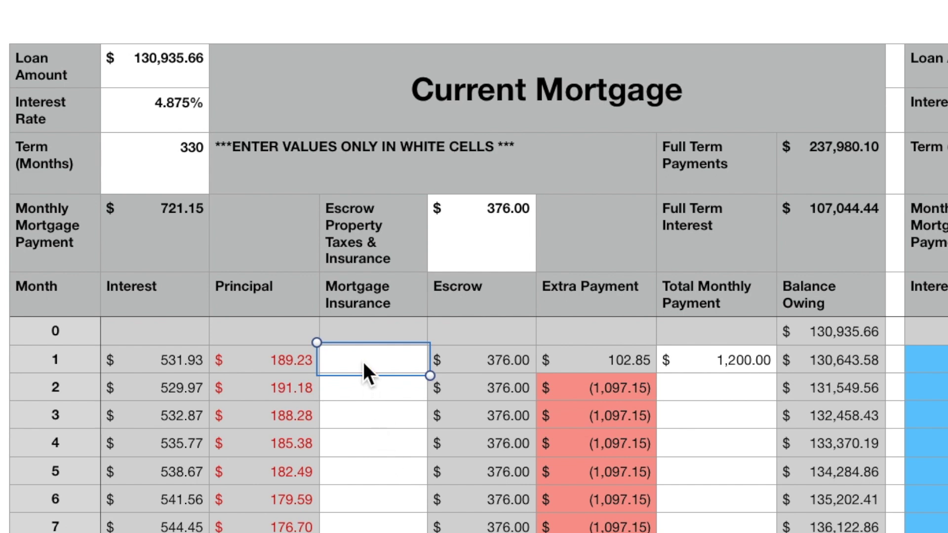
type("0")
key("Return")
left_click(389, 352)
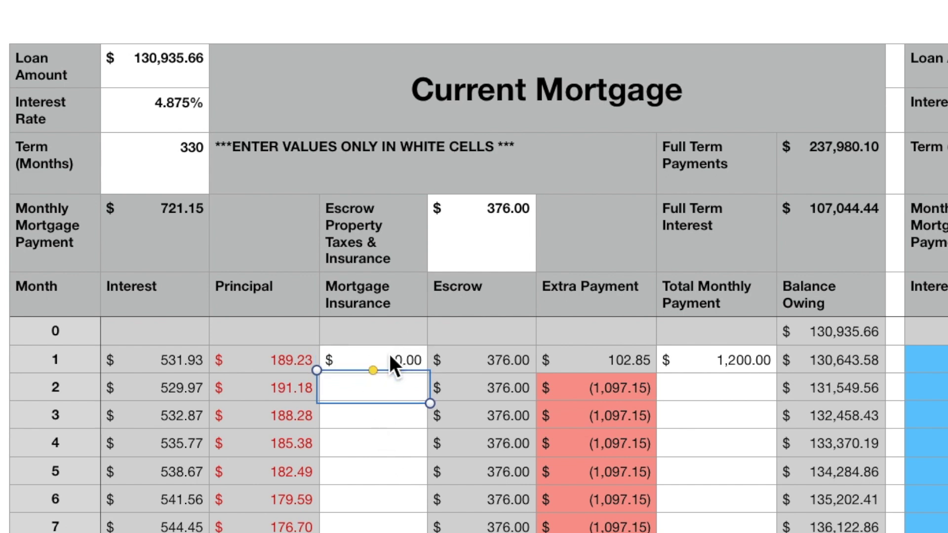
key("BackSpace")
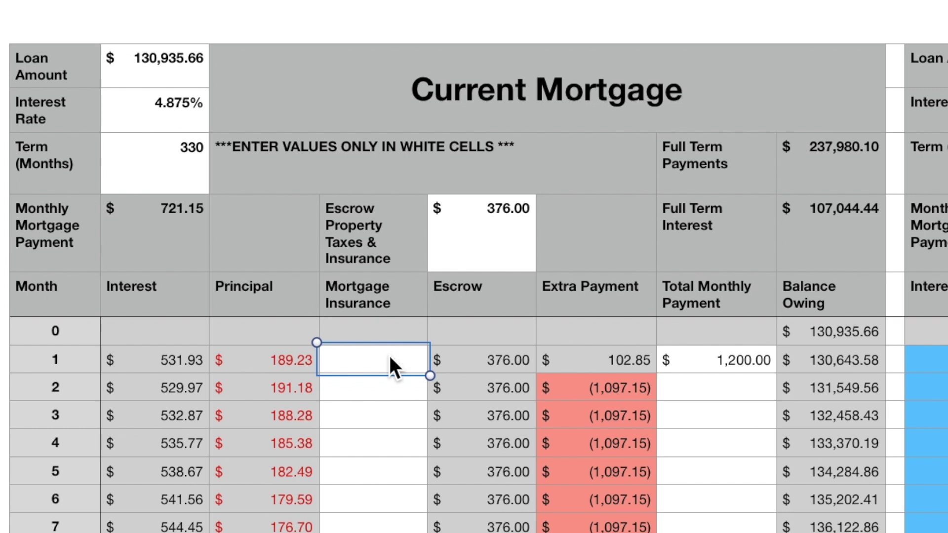
Fill the month 1 total monthly payment of 1,200.00 down the rest of the Current Mortgage schedule
left_click(722, 355)
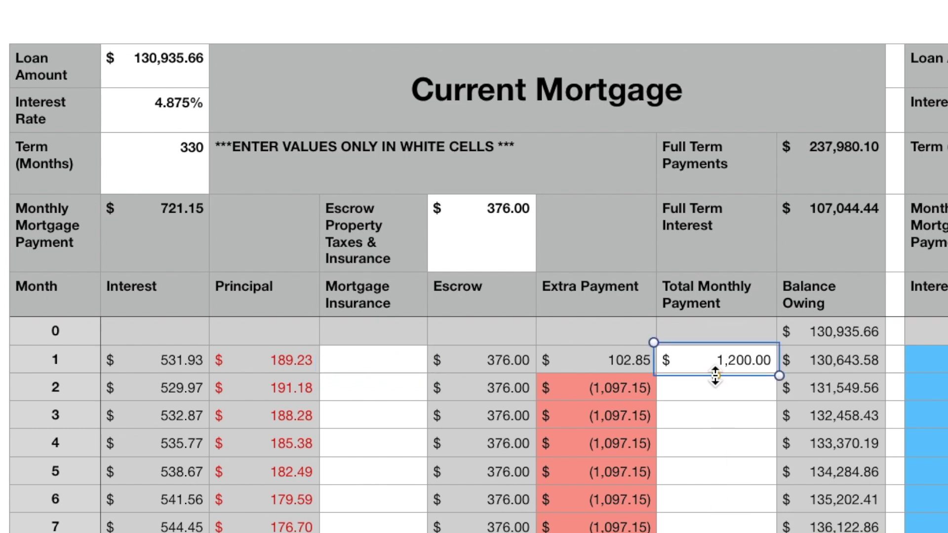
left_click_drag(715, 376, 715, 531)
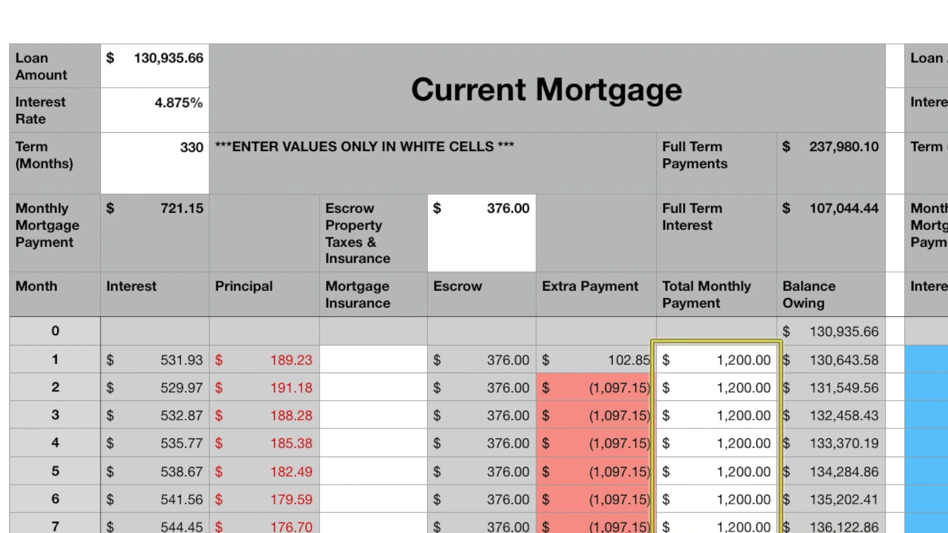
scroll(474, 424, "down", 3)
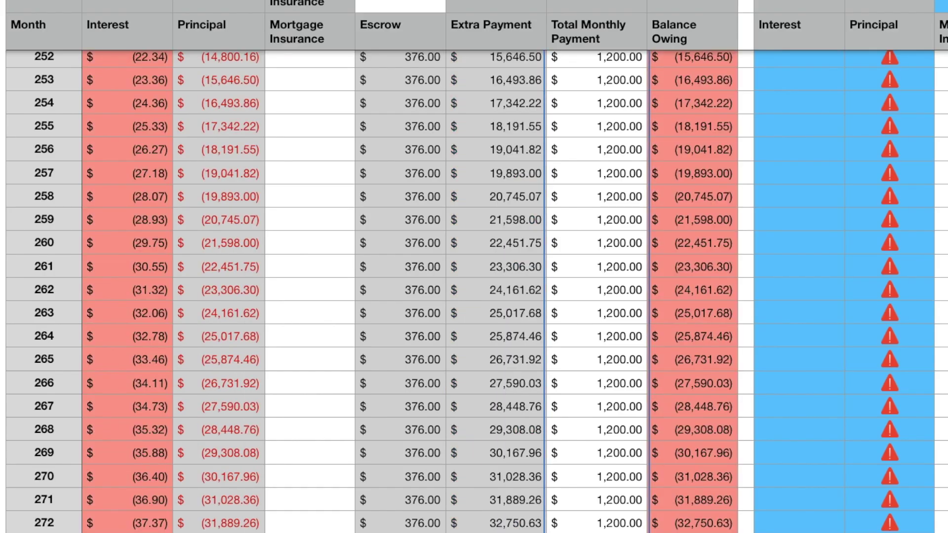
Clear the Current Mortgage total monthly payments from month 234, the first month with a negative balance, to the end of the schedule
scroll(474, 291, "up", 15)
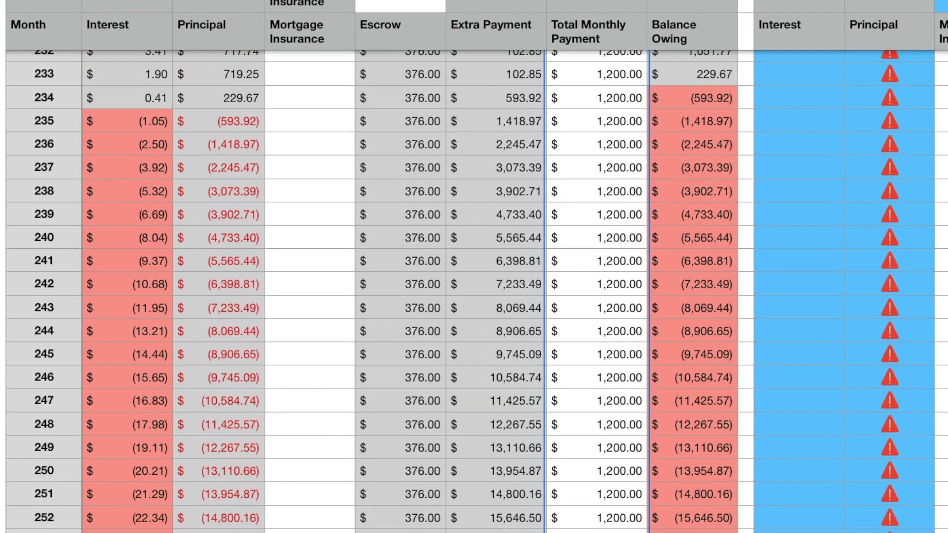
scroll(487, 468, "down", 2)
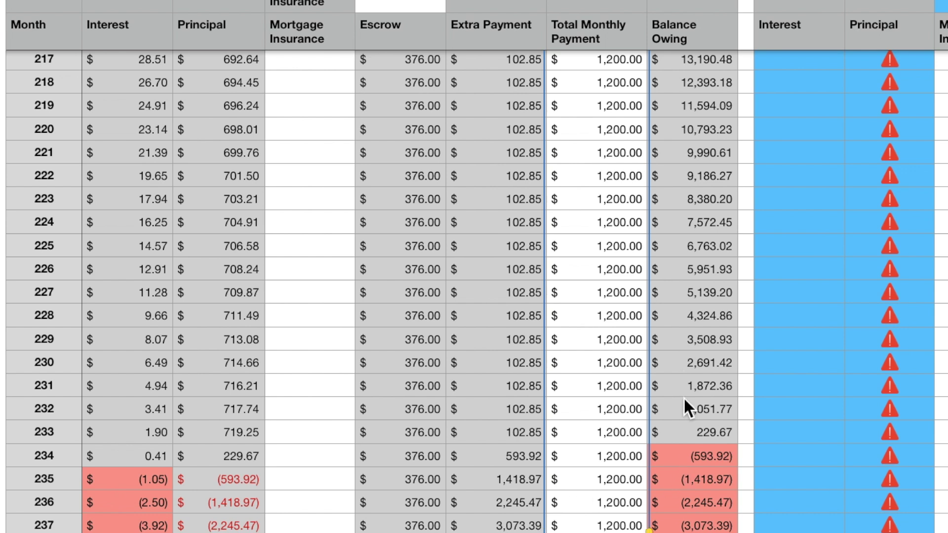
left_click(610, 434)
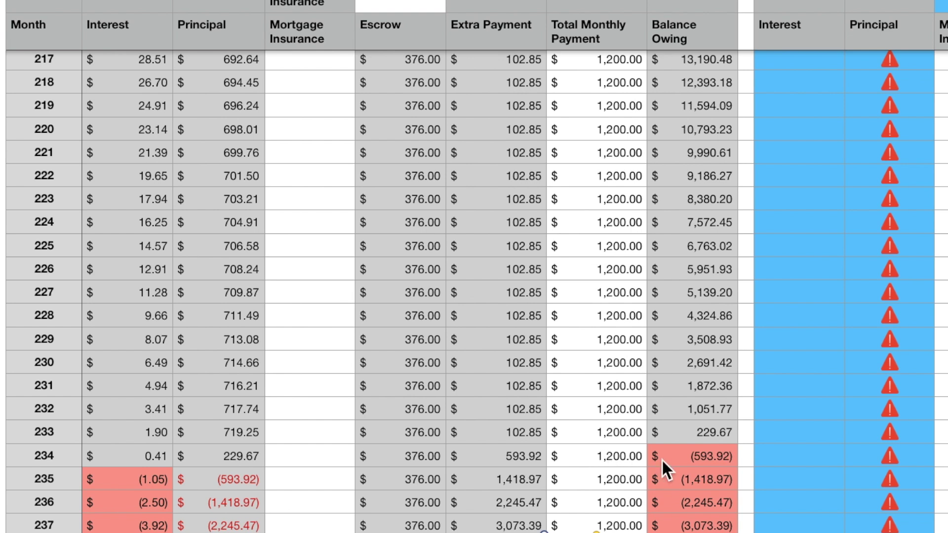
left_click(614, 459)
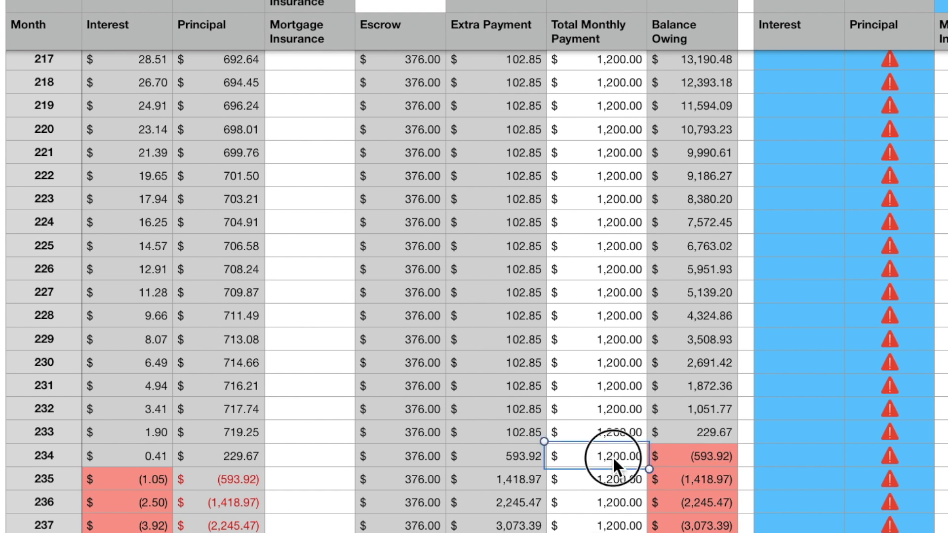
left_click_drag(614, 461, 614, 532)
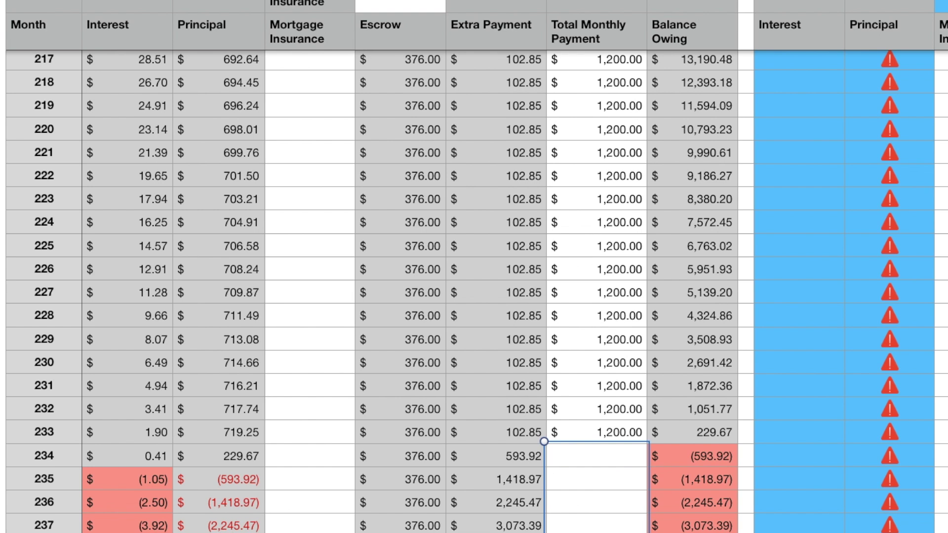
key("Delete")
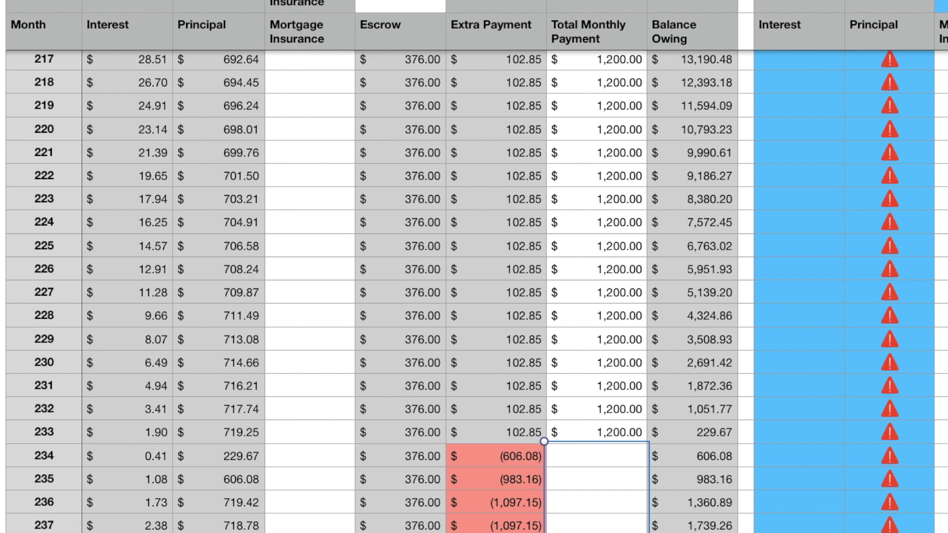
Set the Current Mortgage total monthly payment for month 234 to 606.08
left_click(574, 456)
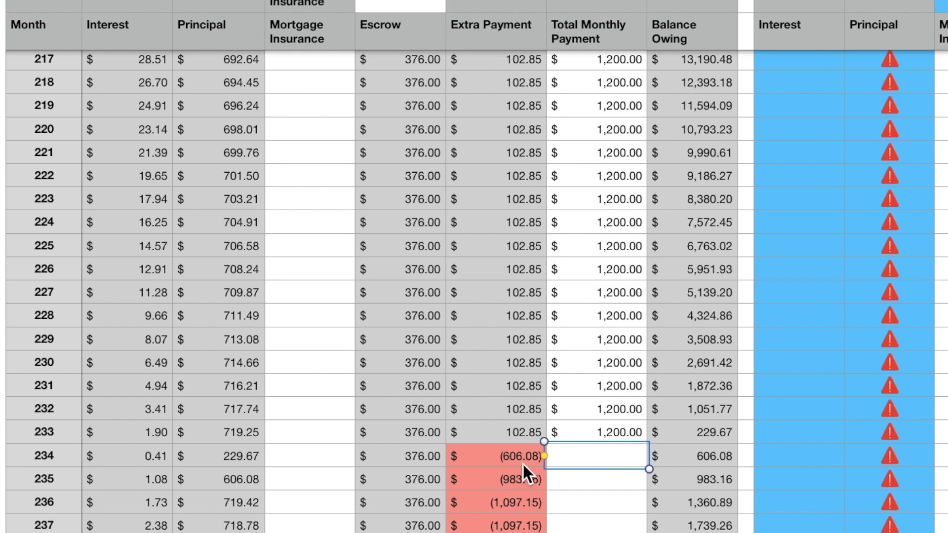
left_click(582, 457)
type("606.08")
key("Return")
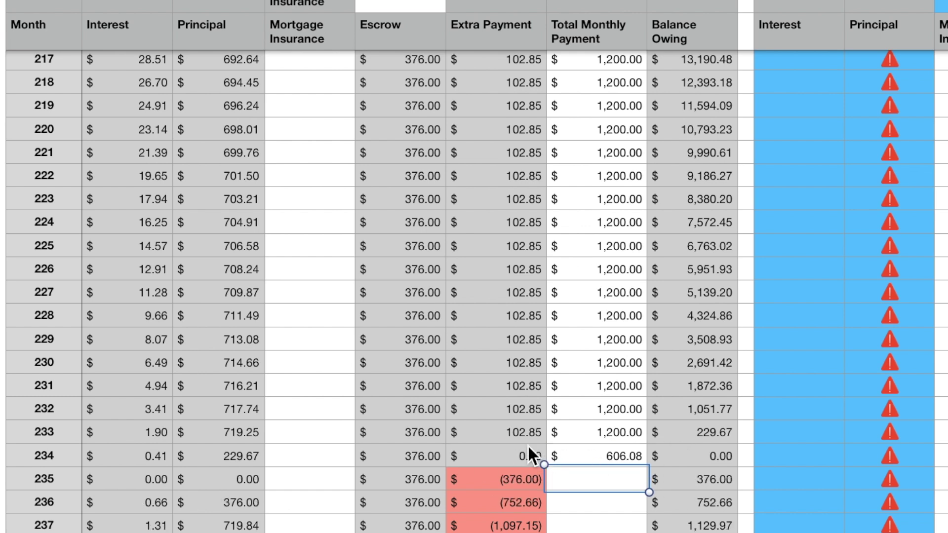
Set the month 235 total payment to 376 and fill it down through month 360 of the Current Mortgage schedule
left_click(3, 455)
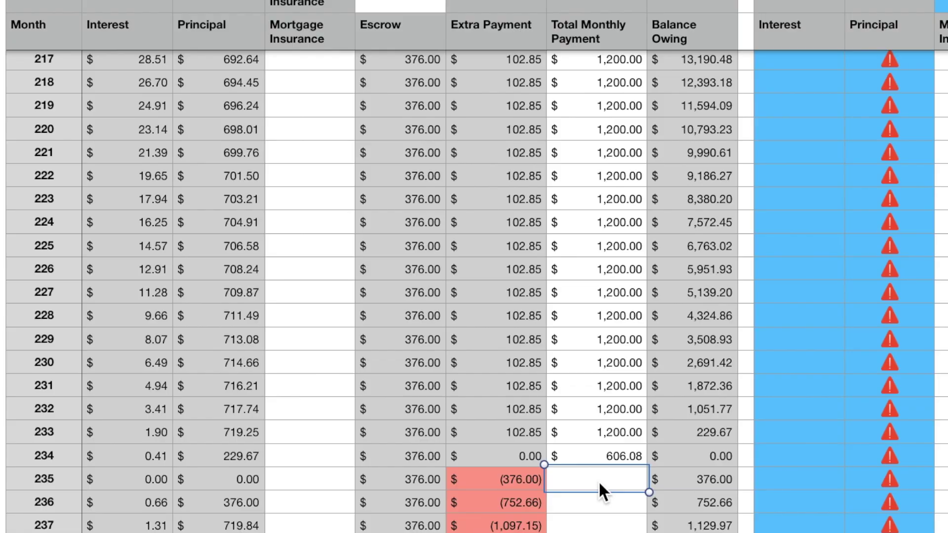
type("376")
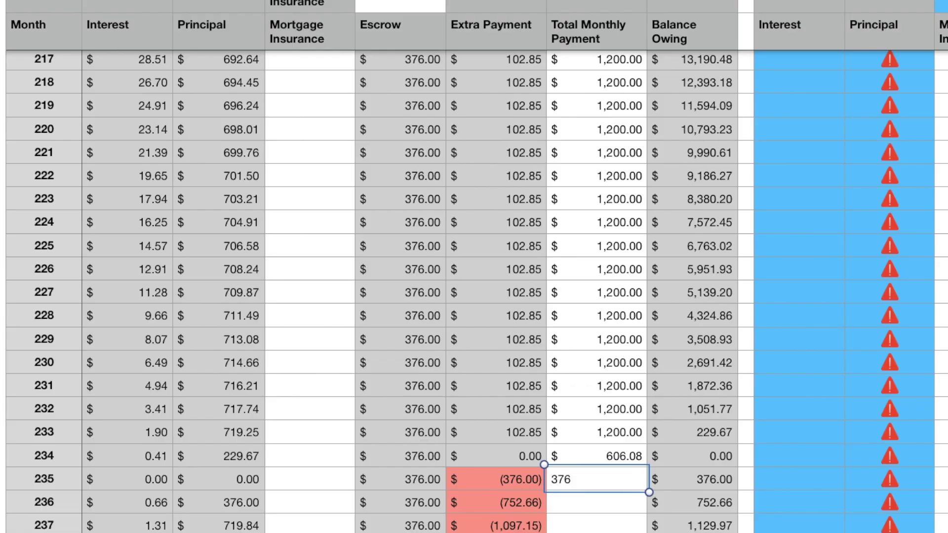
key("Return")
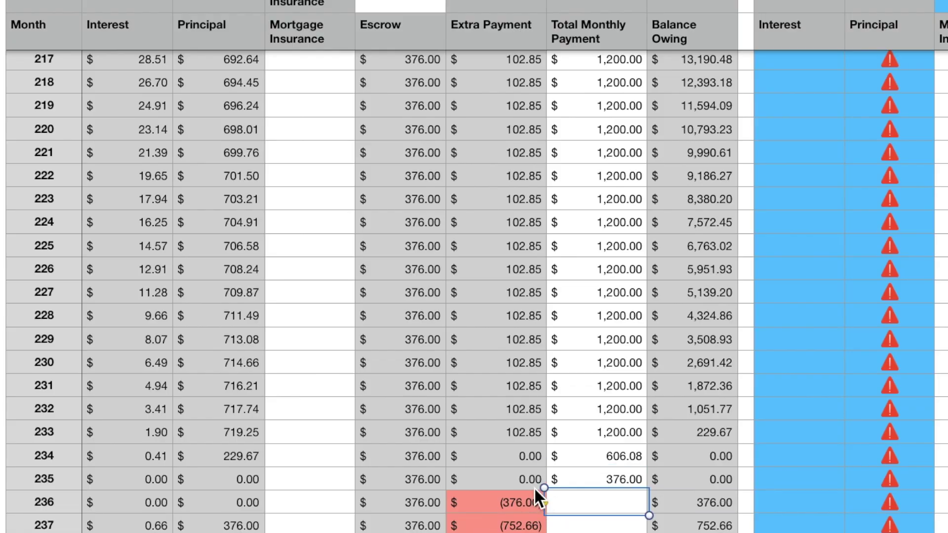
left_click(604, 479)
left_click_drag(596, 491, 608, 256)
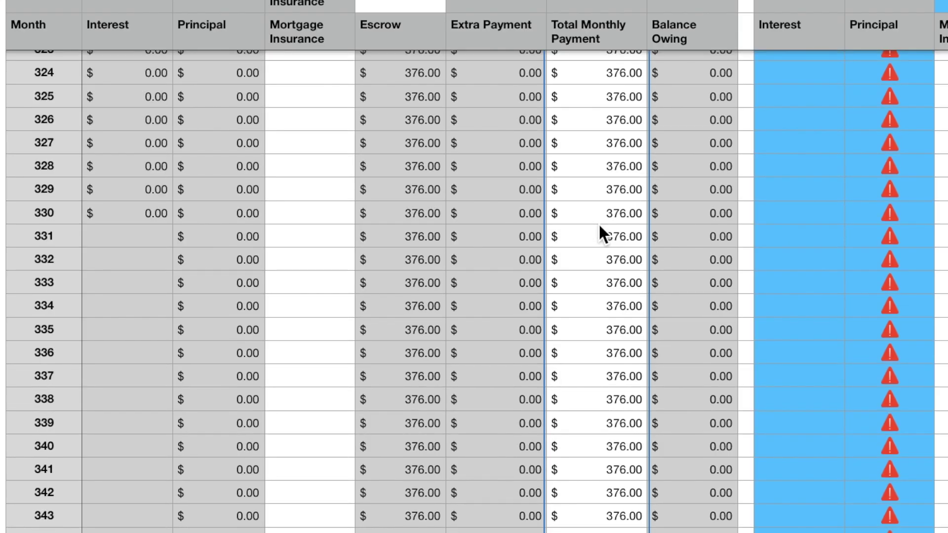
Review the Current Mortgage schedule, its 30-year totals, the interest saved and the interest paid per three-year period
scroll(598, 224, "up", 5)
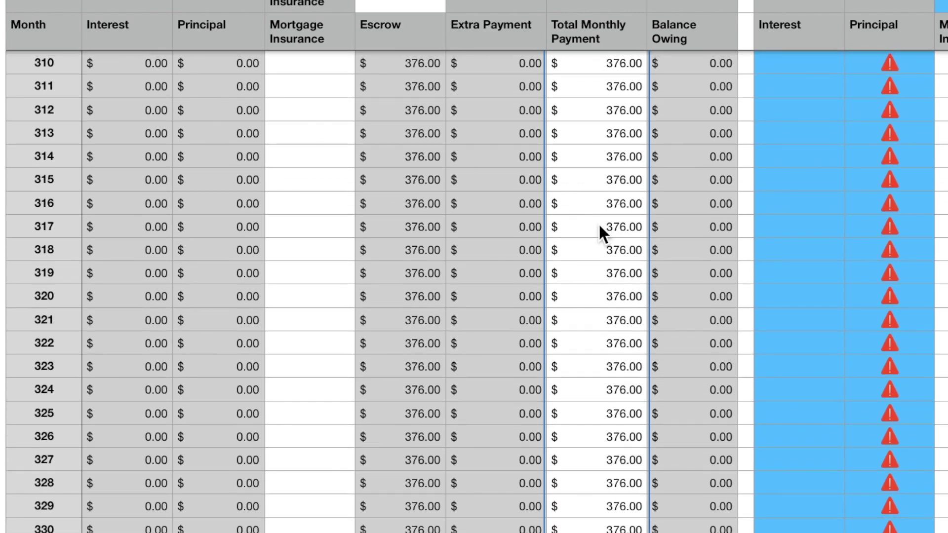
scroll(598, 223, "up", 4)
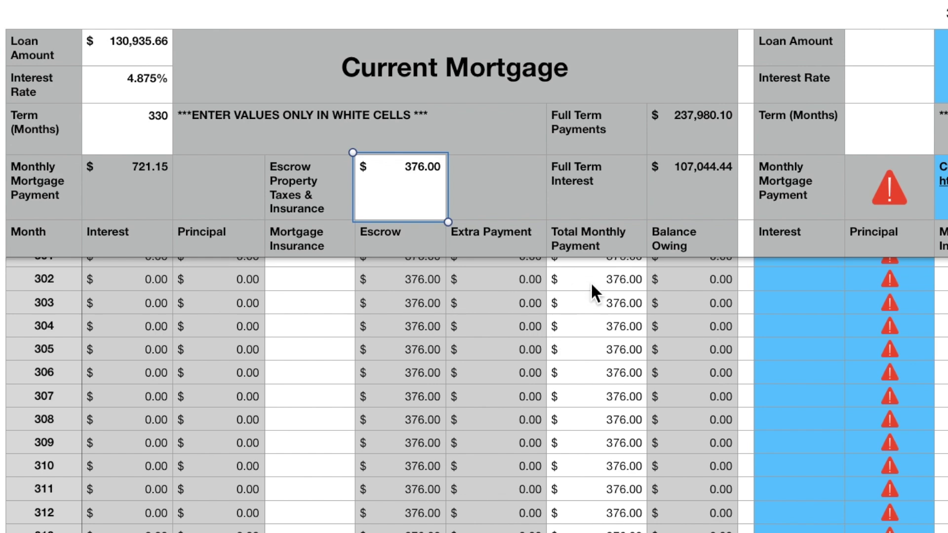
scroll(594, 347, "up", 20)
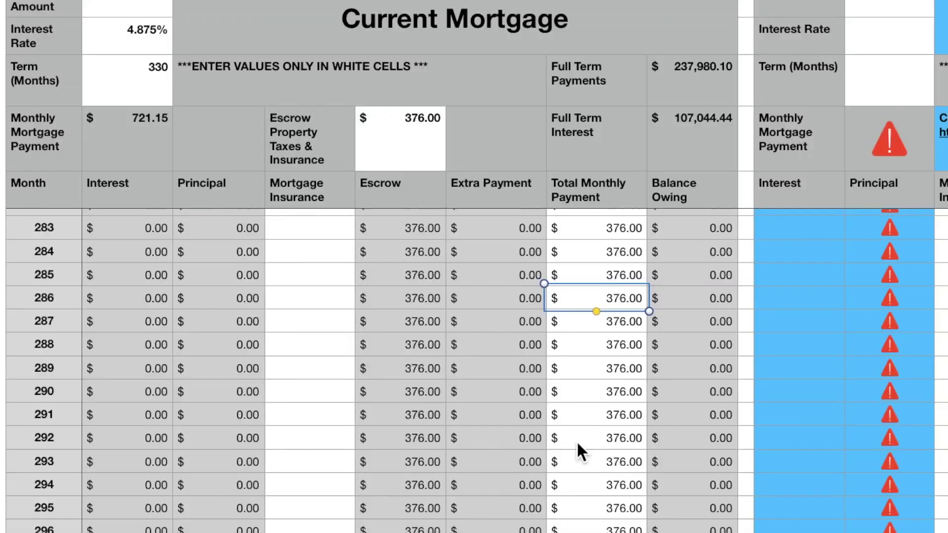
scroll(576, 440, "down", 15)
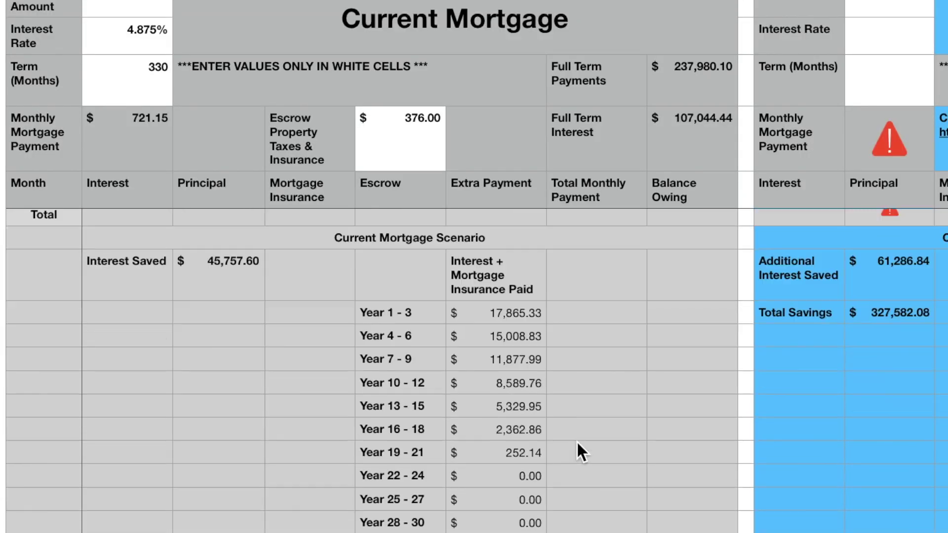
scroll(576, 441, "up", 4)
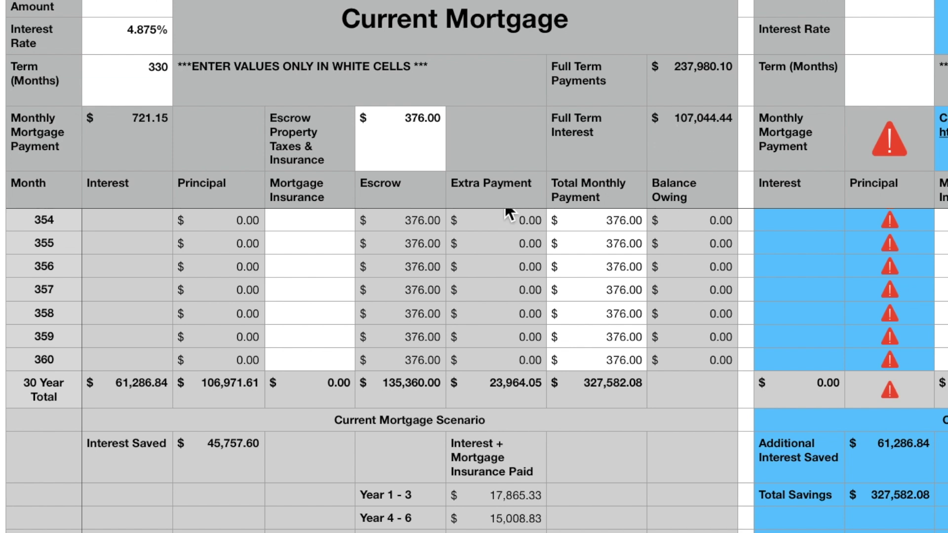
scroll(508, 213, "up", 15)
scroll(509, 213, "up", 20)
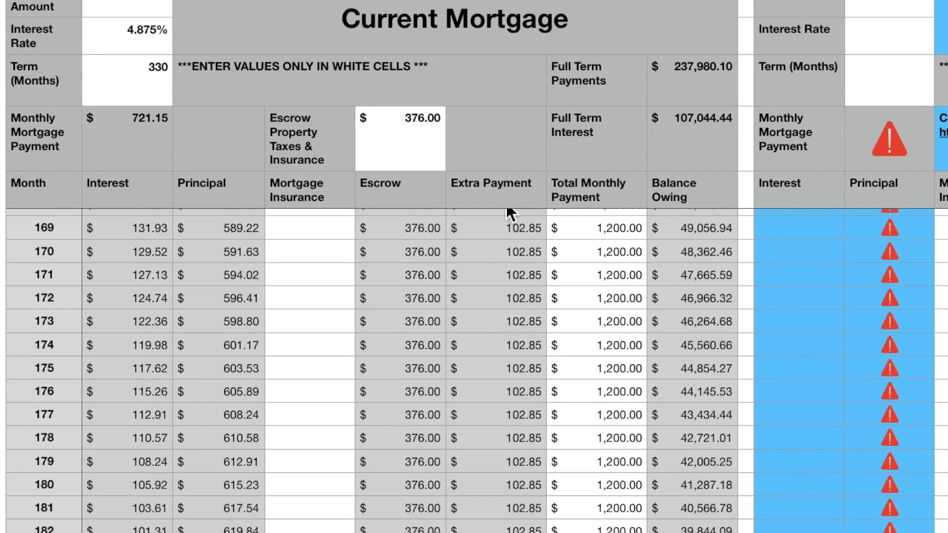
scroll(509, 213, "up", 2)
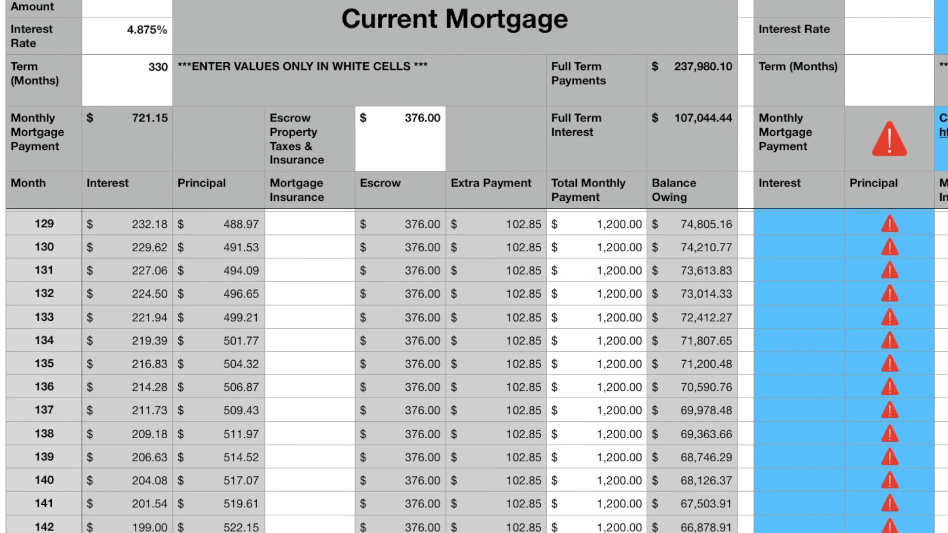
scroll(507, 213, "down", 20)
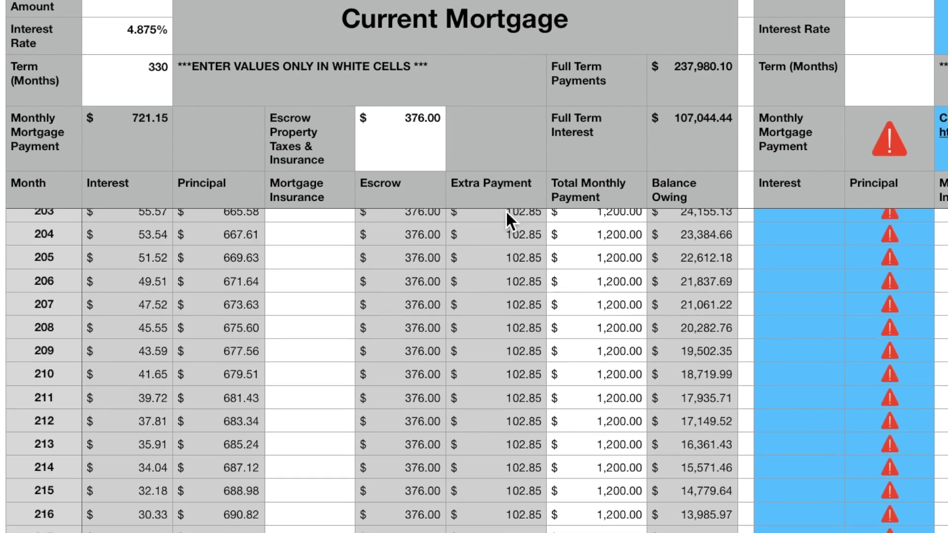
scroll(506, 209, "down", 8)
scroll(506, 209, "up", 1)
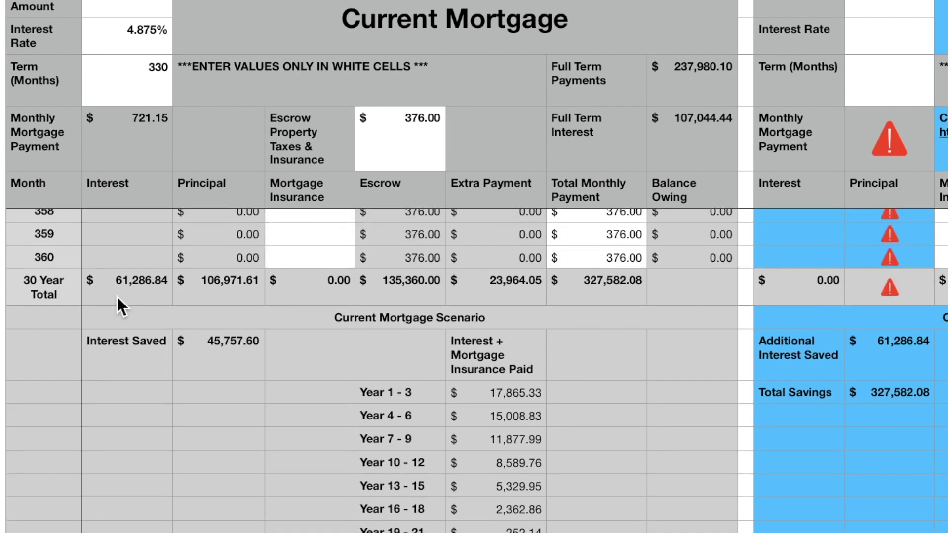
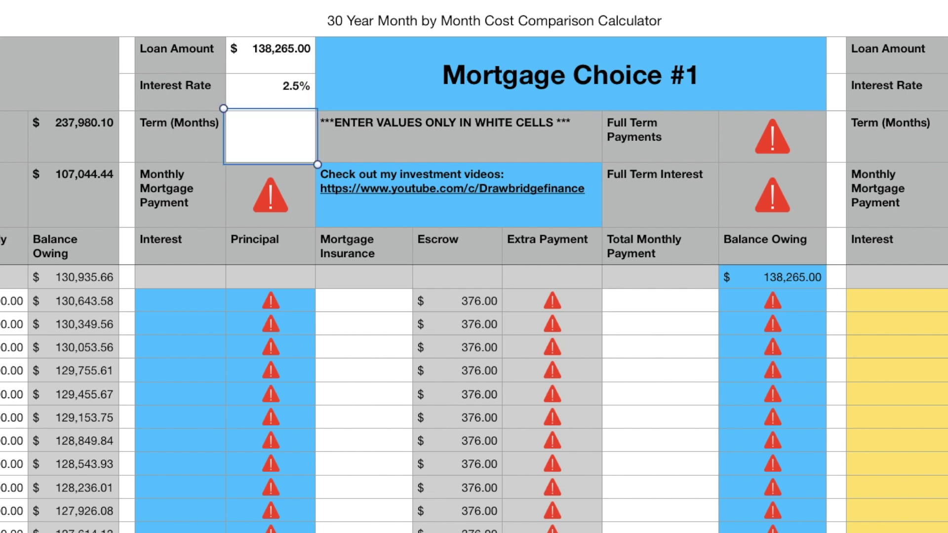
Set the Mortgage Choice #1 term to 180 months and fill a mortgage insurance amount of 46 down from month 1
type("180")
key("Return")
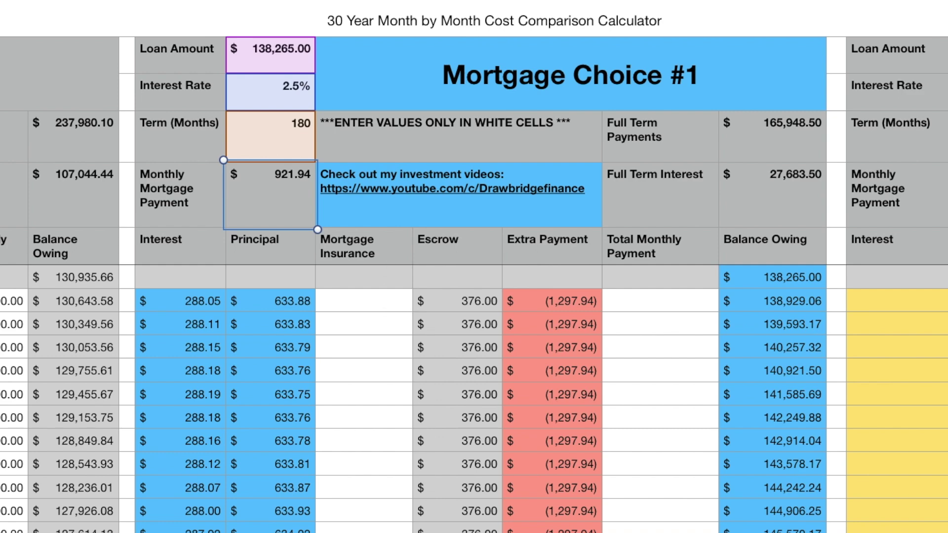
left_click(351, 304)
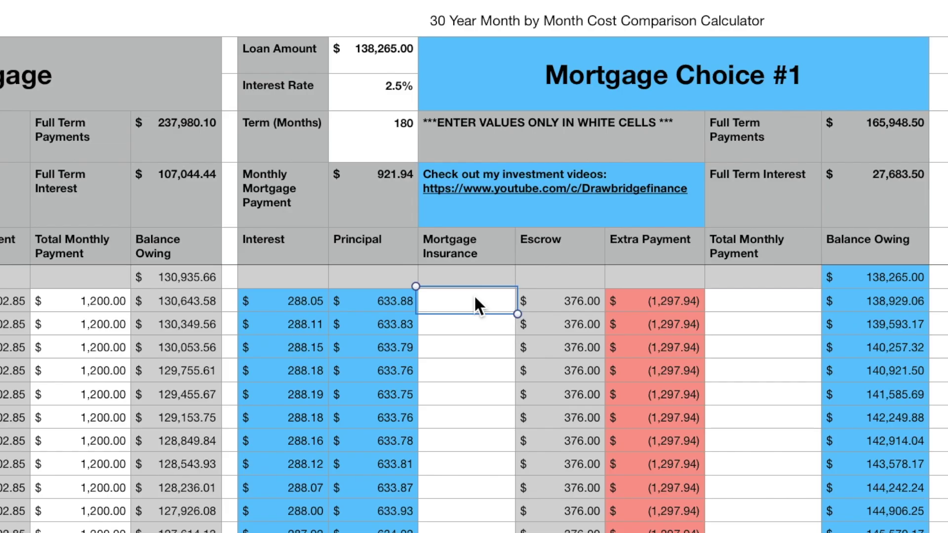
type("46")
key("Return")
left_click_drag(467, 301, 465, 371)
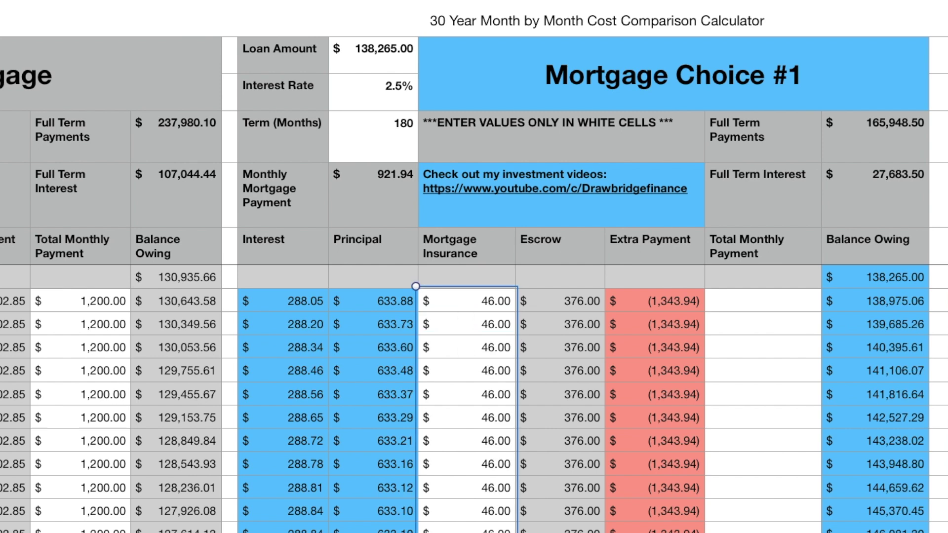
Set the Mortgage Choice #1 total monthly payment for month 1 to 1200
left_click(744, 310)
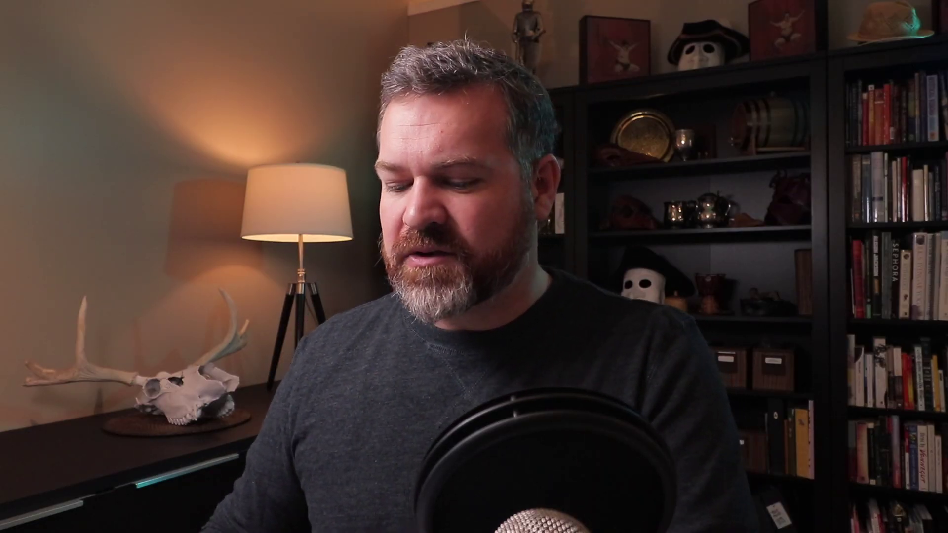
type("1,2")
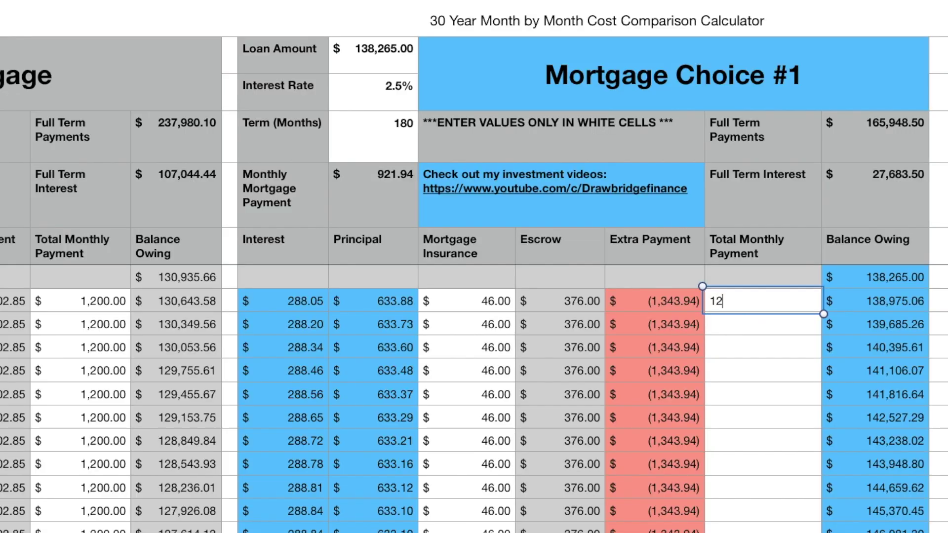
type("00")
key("Return")
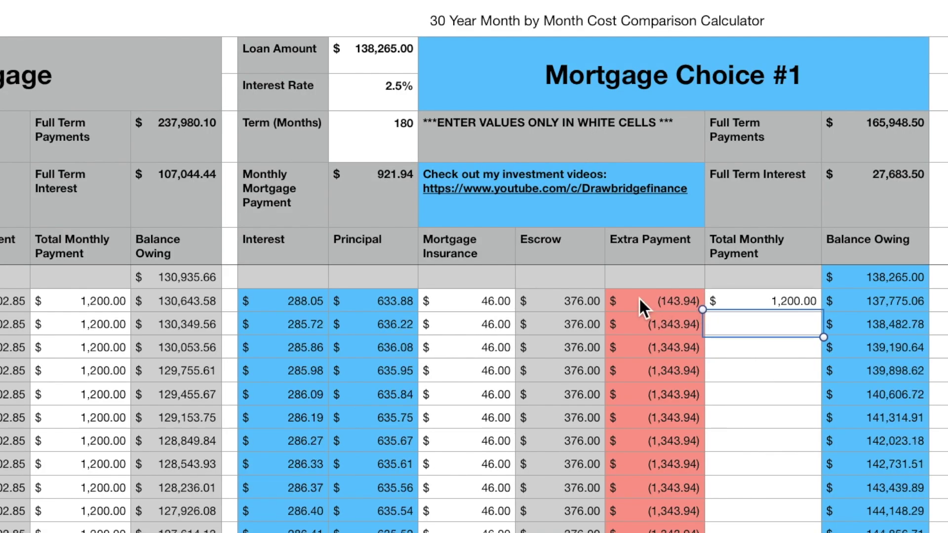
left_click(773, 302)
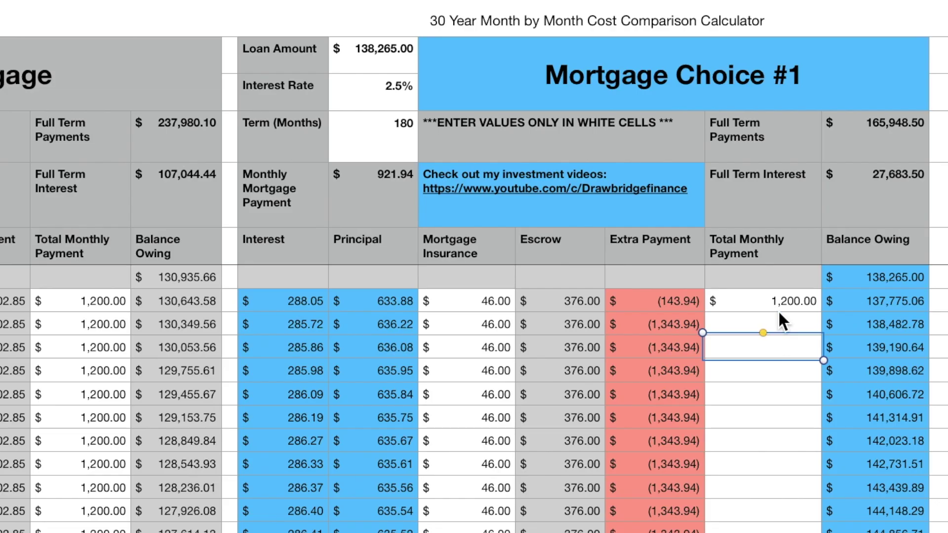
Clear the month 1 total monthly payment in the Mortgage Choice #1 schedule
left_click(779, 299)
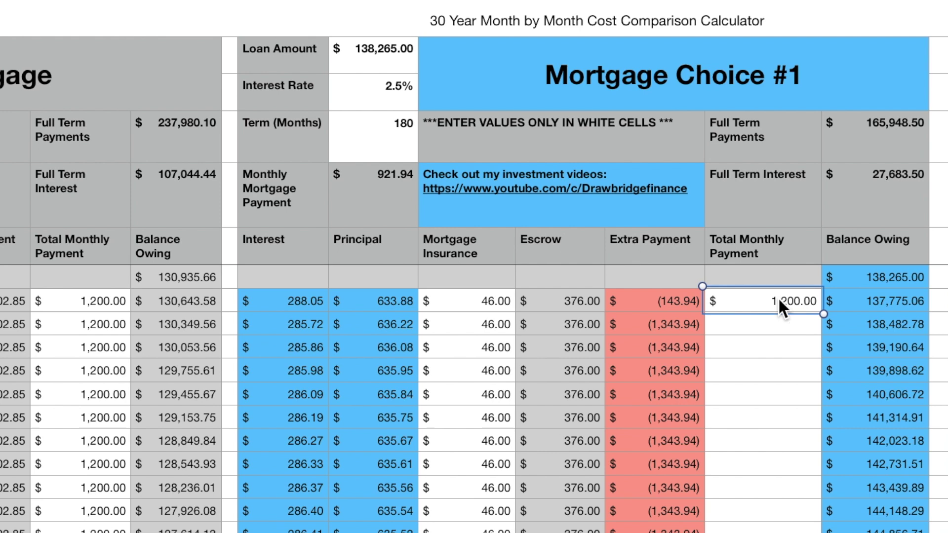
key("BackSpace")
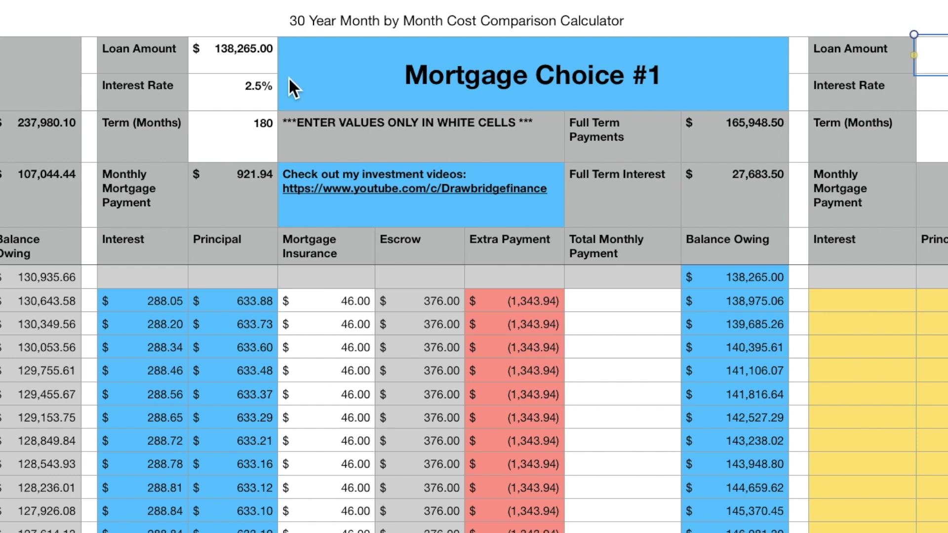
Enter the Mortgage Choice #2 loan amount of 138265, interest rate of 3.14% and term of 360 months
type("138265")
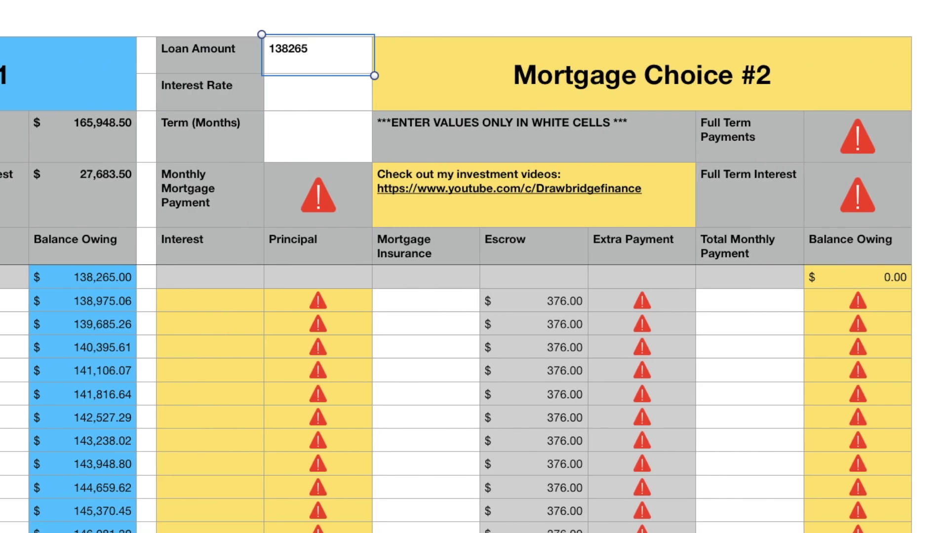
left_click(328, 98)
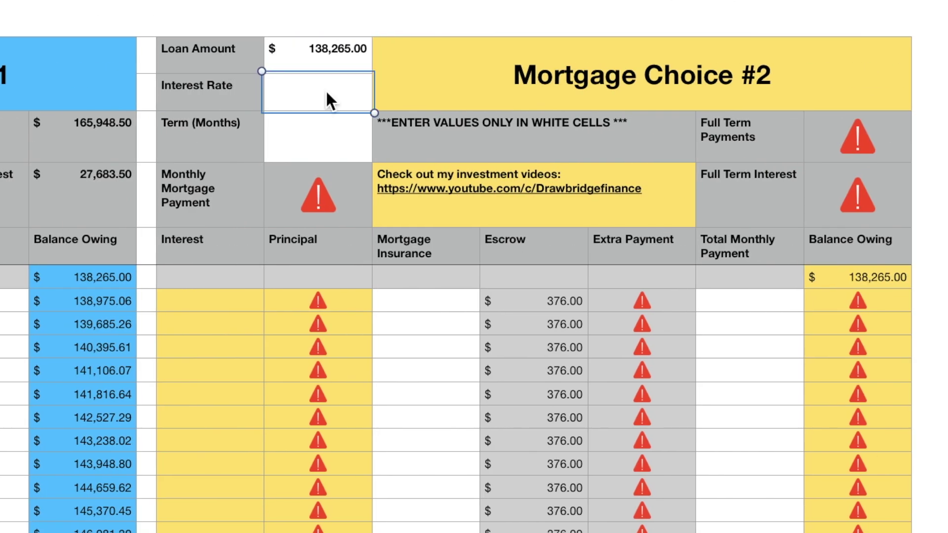
type("3.")
type("14")
key("Return")
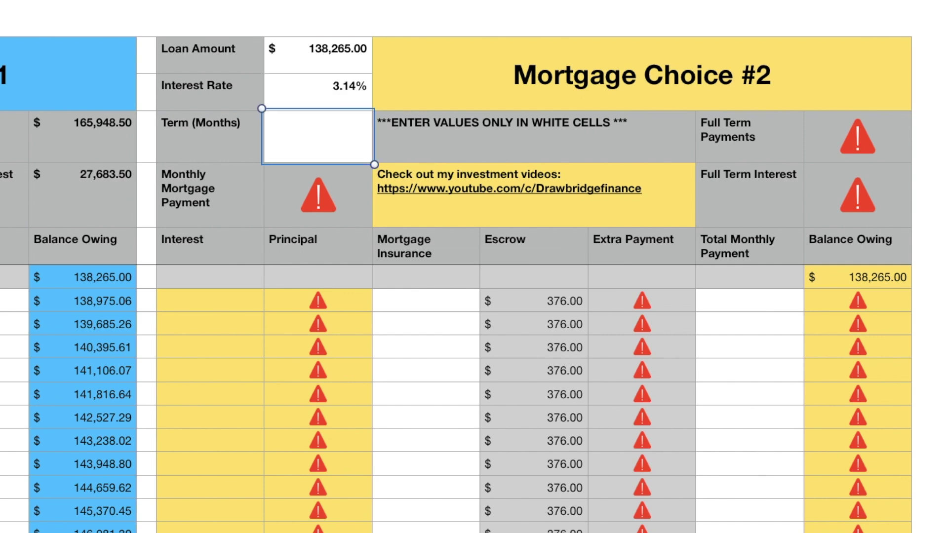
type("360")
key("Return")
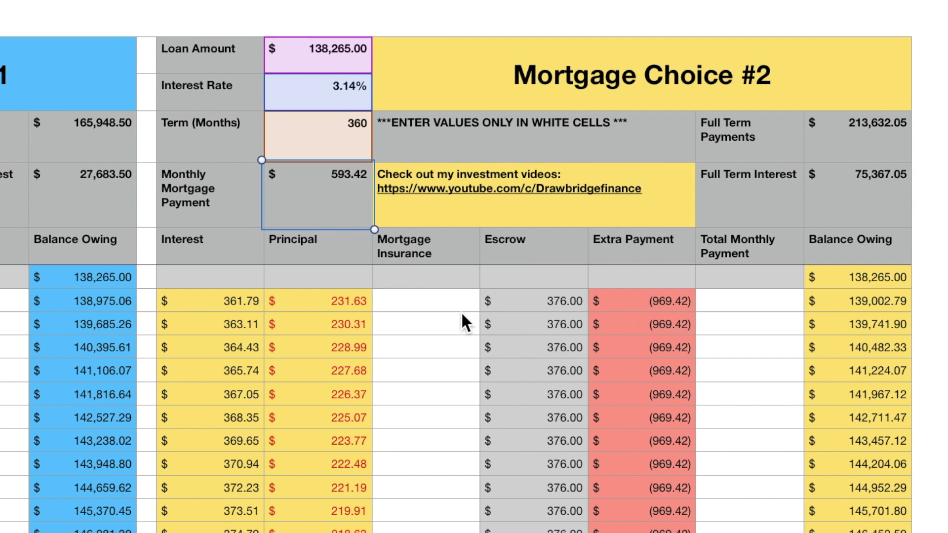
Set the Mortgage Choice #2 mortgage insurance to 46 in month 1 and fill it down the following months
left_click(429, 304)
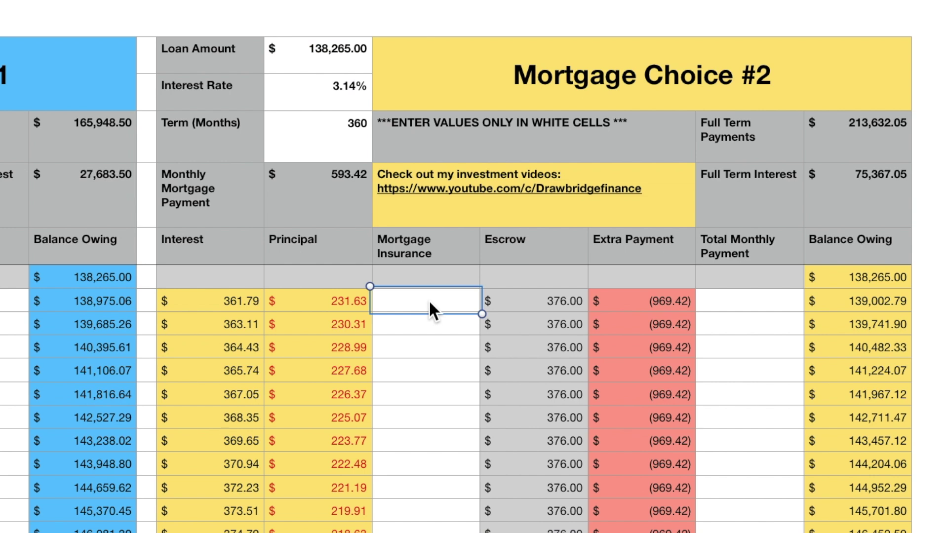
type("46")
key("Return")
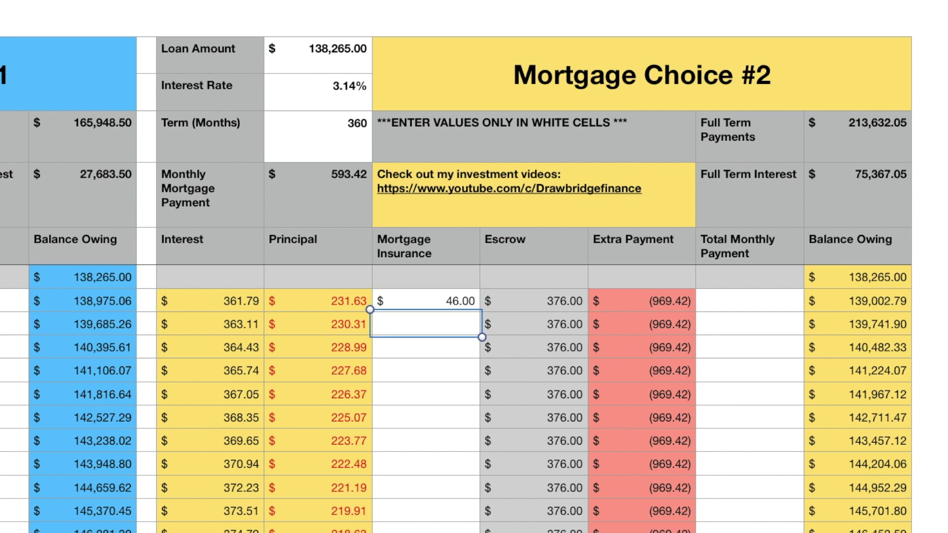
left_click(428, 298)
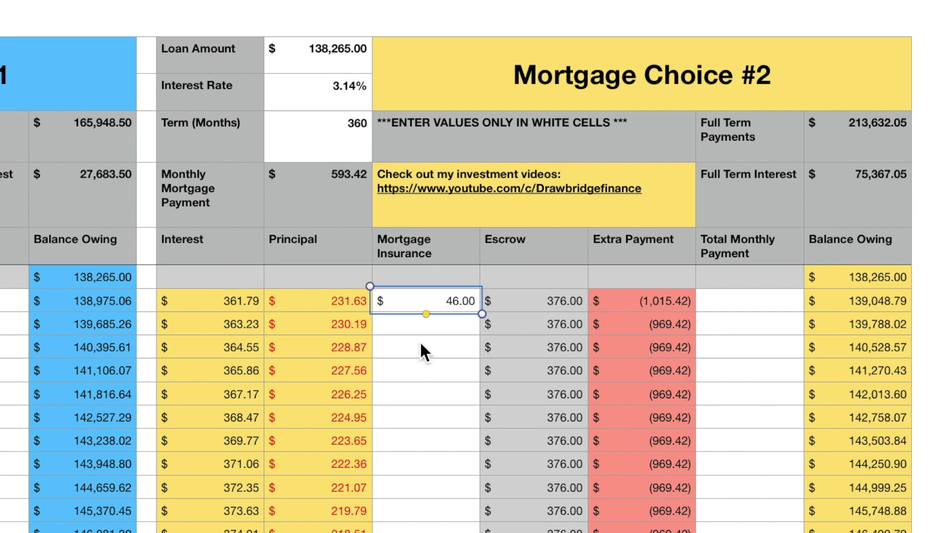
left_click_drag(426, 314, 425, 528)
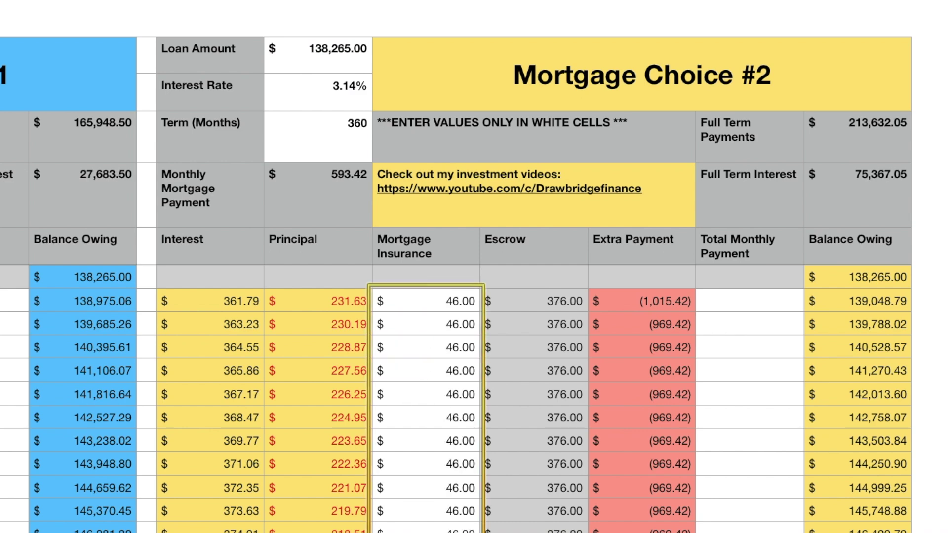
scroll(456, 395, "down", 5)
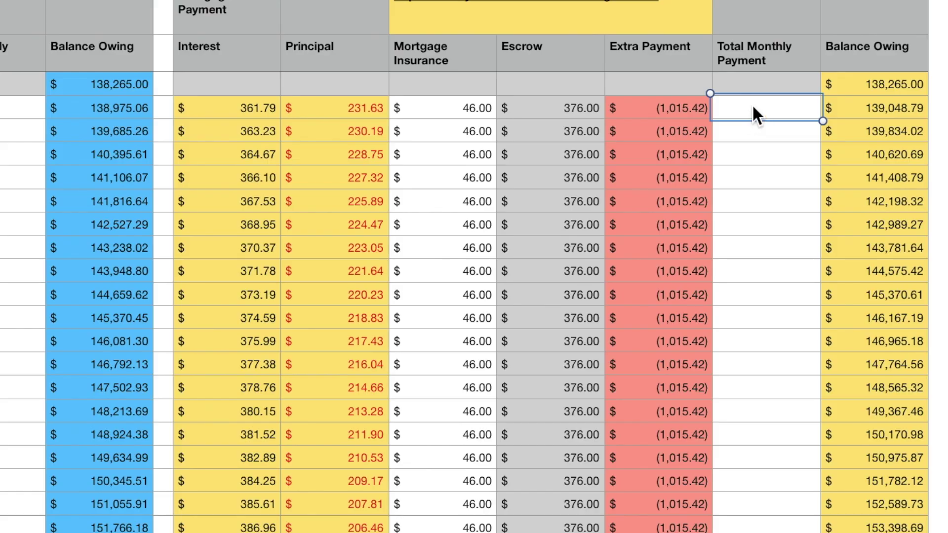
Set the Mortgage Choice #2 total monthly payment for month 1 to 1300
scroll(751, 104, "left", 15)
type("1300")
key("Return")
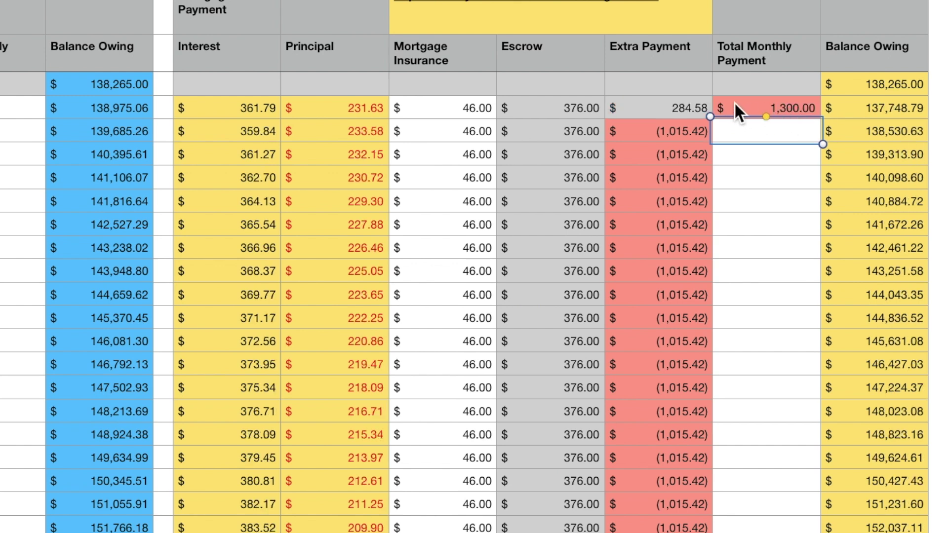
Set the Mortgage Choice #2 month 1 total payment to 1,200 and fill it down until its mortgage insurance ends
left_click(785, 109)
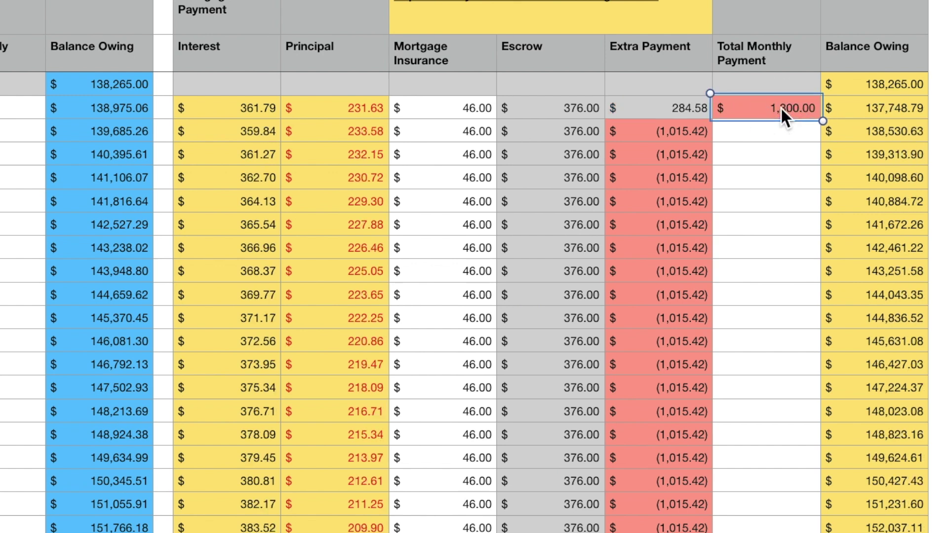
type("1,20")
type("0")
key("Return")
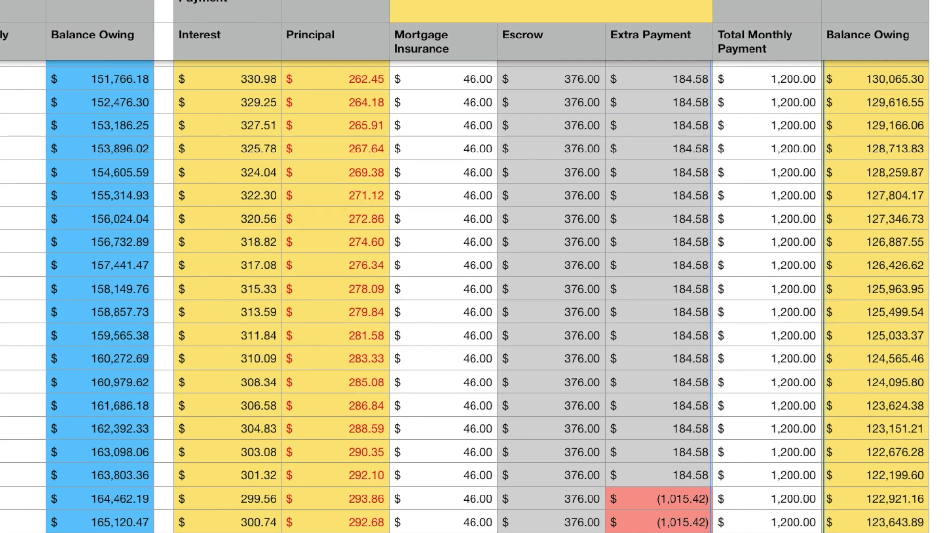
scroll(474, 297, "down", 15)
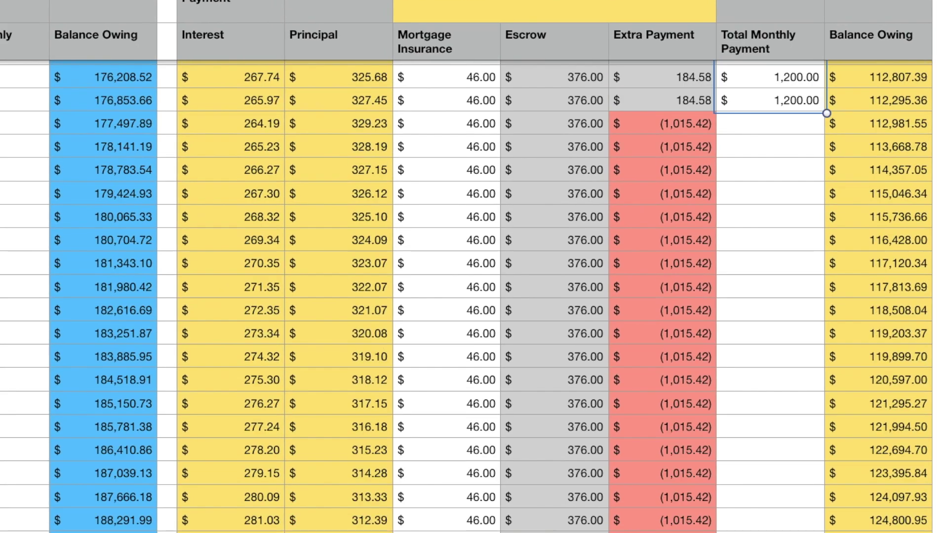
scroll(474, 296, "up", 1)
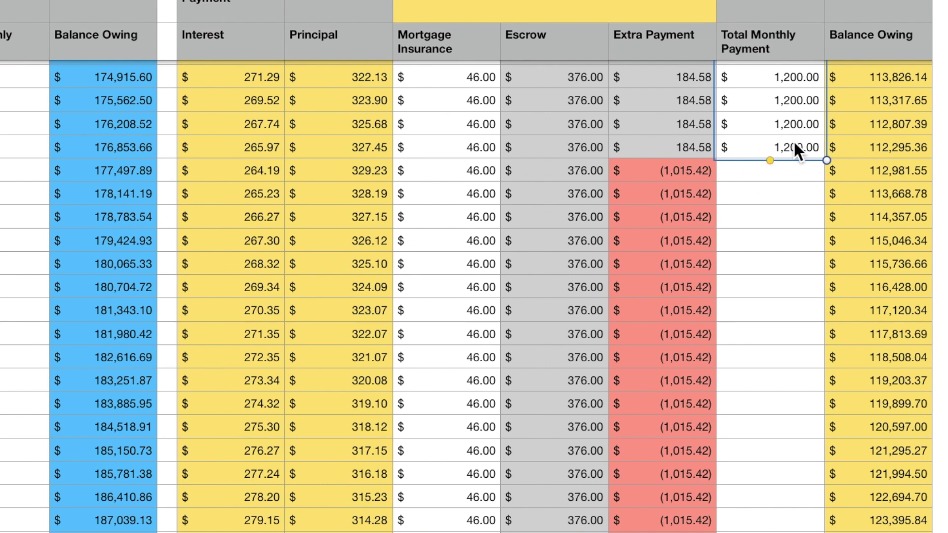
left_click_drag(769, 161, 771, 528)
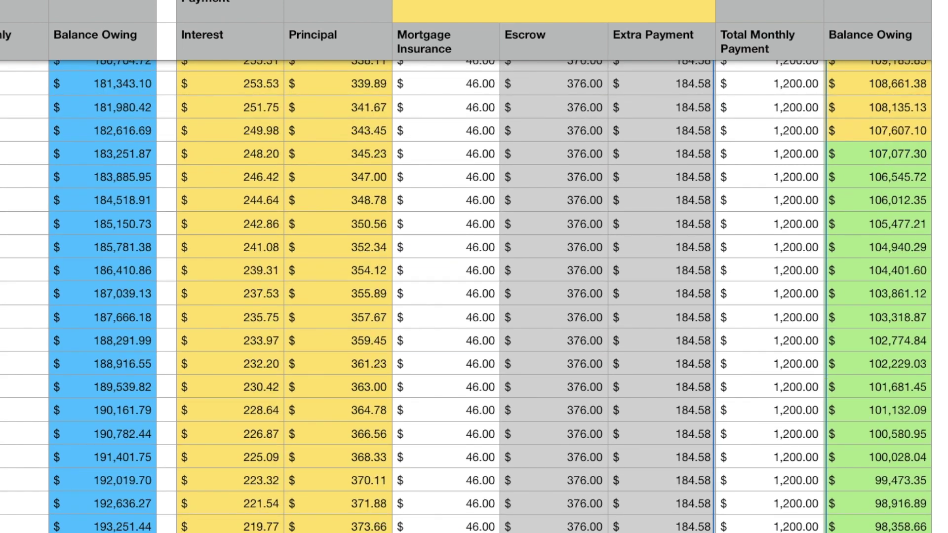
Compare the Current Mortgage and Mortgage Choice #2 balances owing in the same months, around where the Mortgage Choice #2 balance turns green
scroll(861, 483, "up", 3)
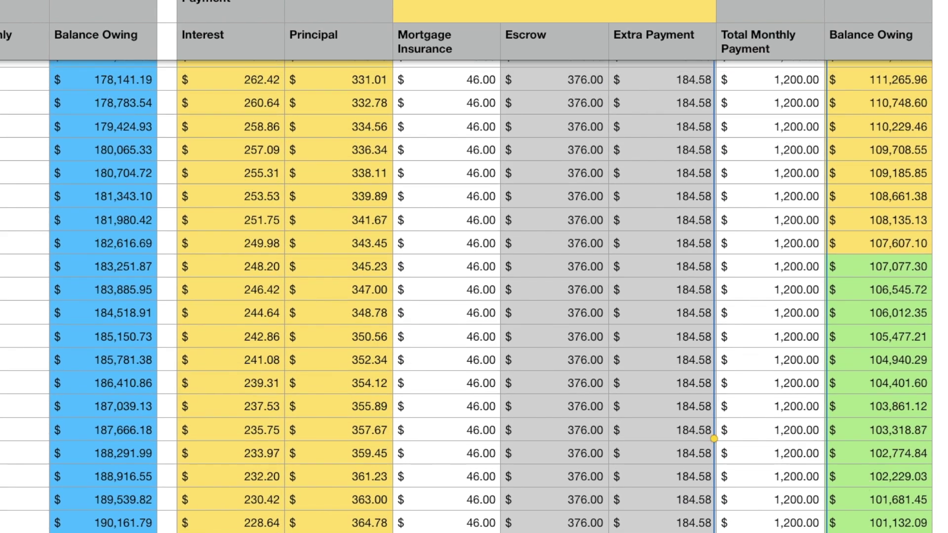
left_click(4, 266)
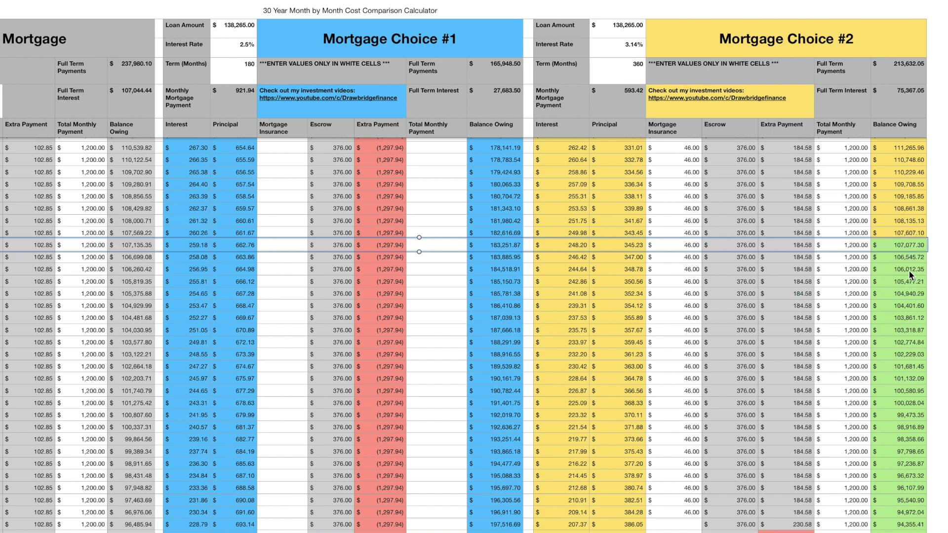
scroll(909, 255, "up", 2)
scroll(909, 255, "up", 3)
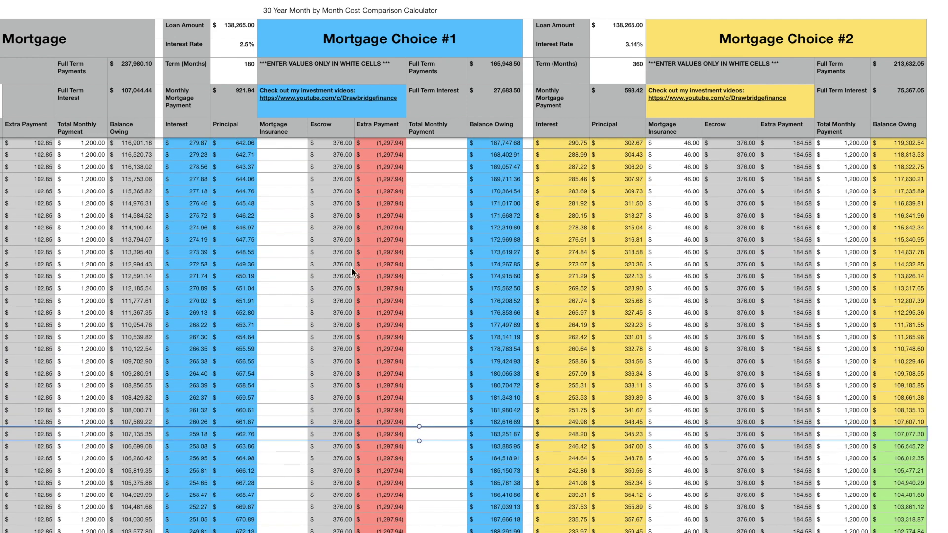
left_click(420, 300)
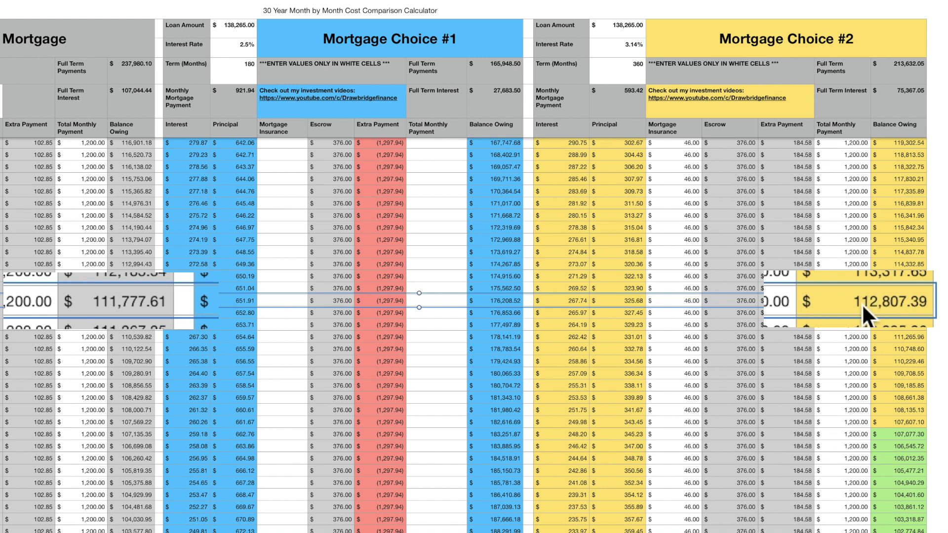
scroll(892, 301, "down", 10)
Continue the 1,200 payment down the Mortgage Choice #2 schedule and set the payoff month's total payment to 775.72
left_click(849, 466)
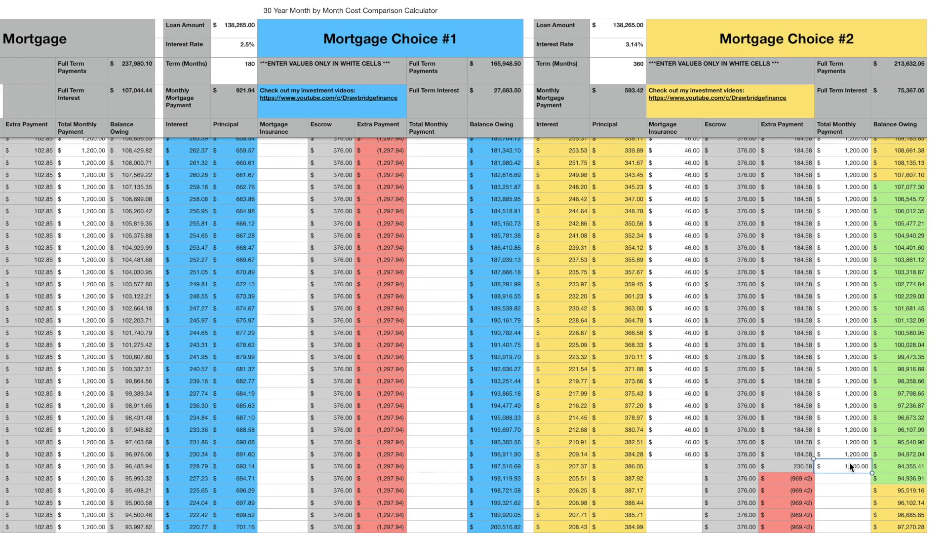
scroll(850, 466, "down", 10)
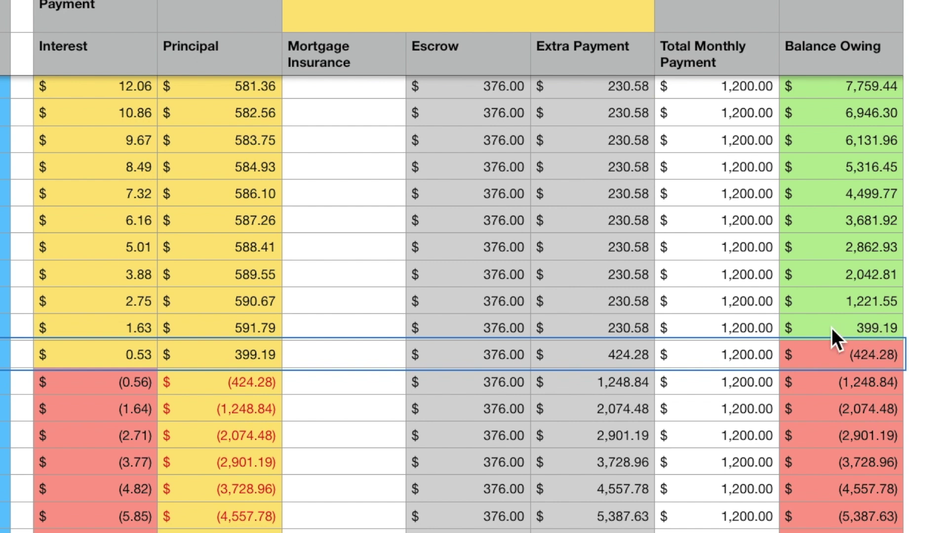
left_click(725, 360)
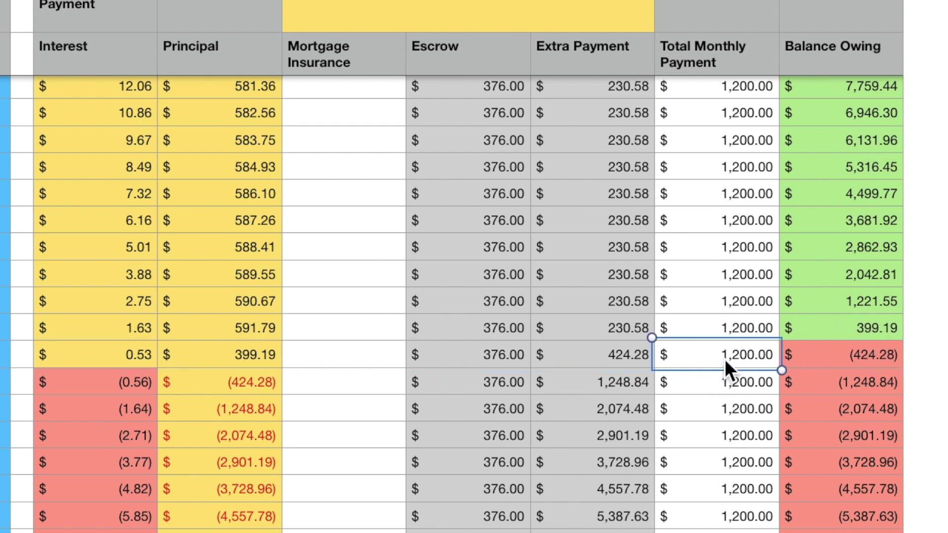
key("Delete")
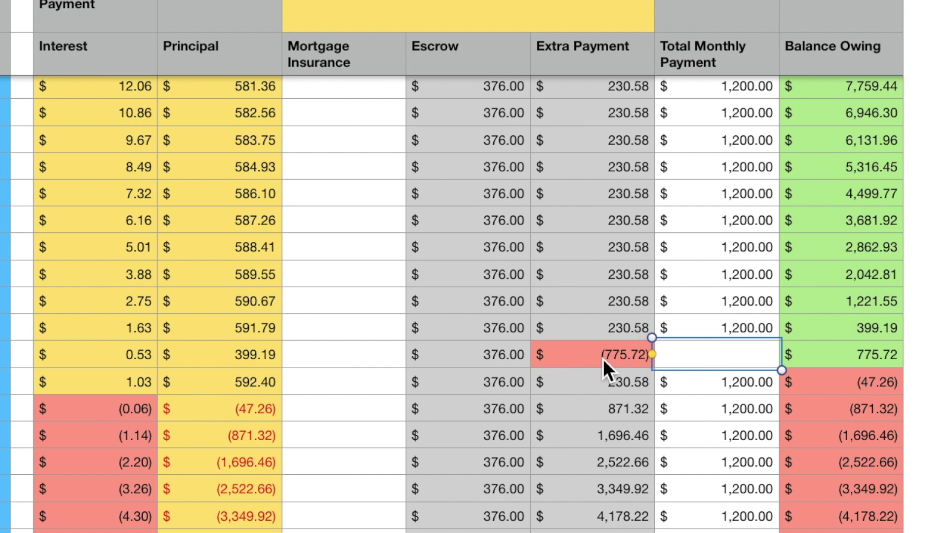
left_click(729, 351)
key("Return")
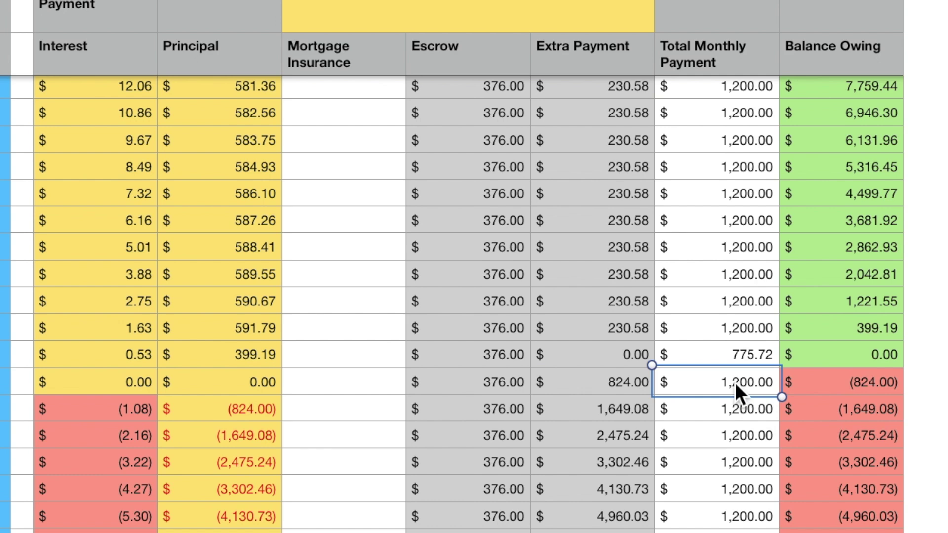
Set the total payment after the Mortgage Choice #2 payoff month to 376 and fill it down to the schedule's end
key("BackSpace")
type("376")
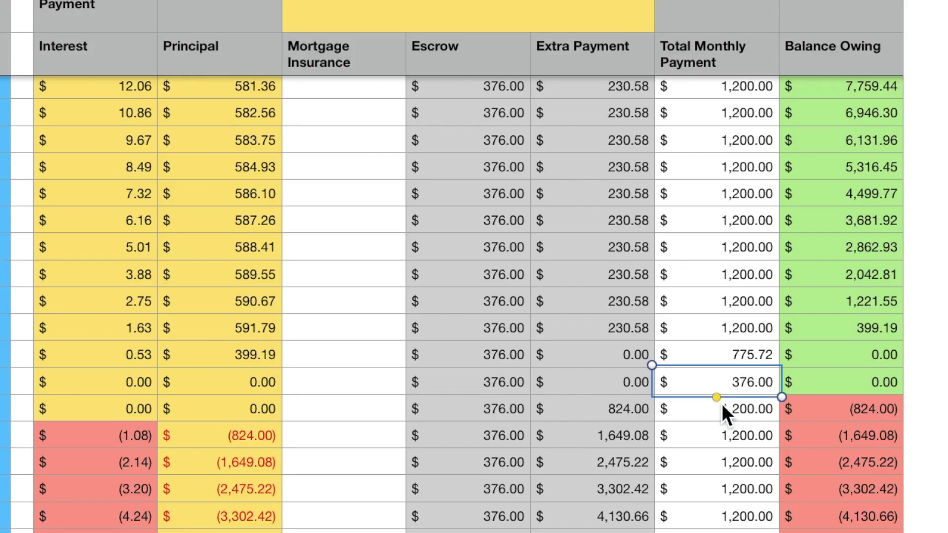
left_click_drag(716, 396, 671, 373)
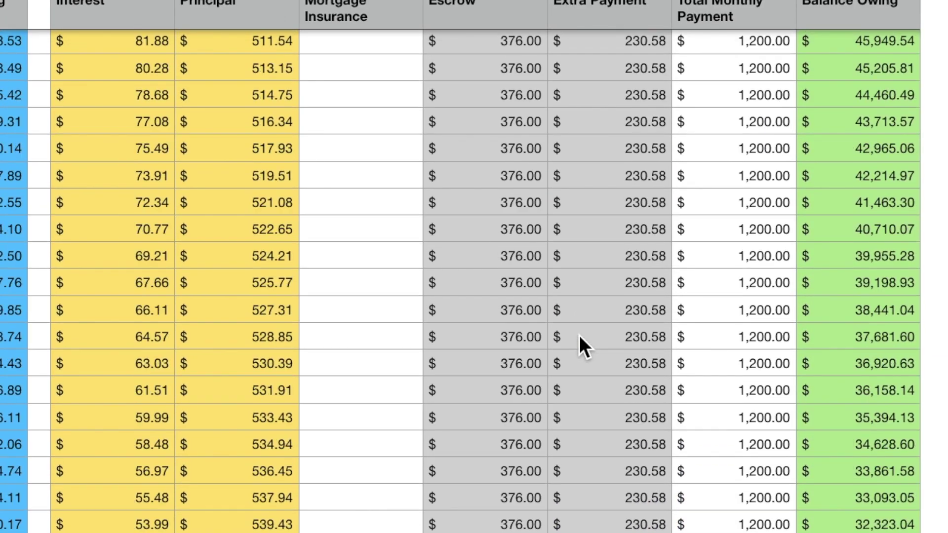
Compare the 30-year total payments of the Current Mortgage and Mortgage Choice #2 schedules
scroll(579, 336, "left", 5)
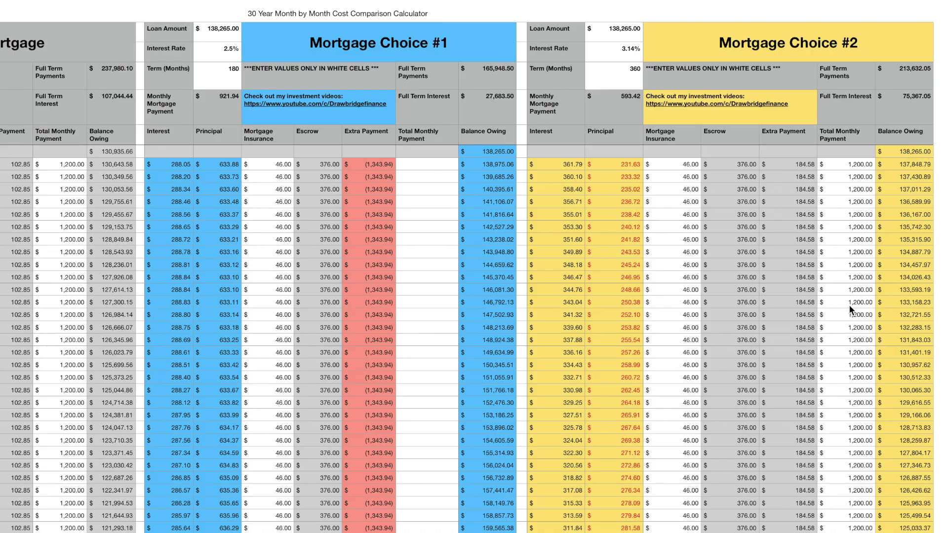
scroll(849, 308, "down", 2)
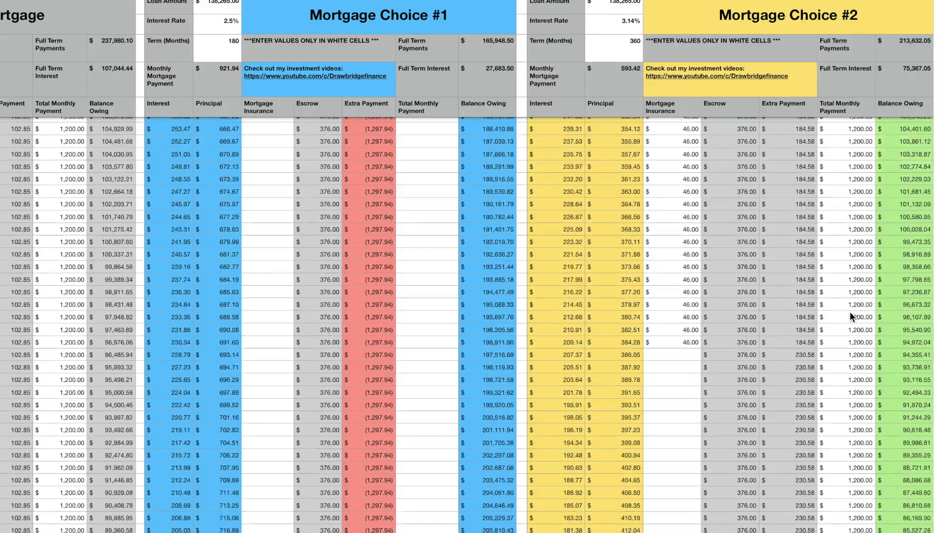
scroll(849, 317, "down", 1)
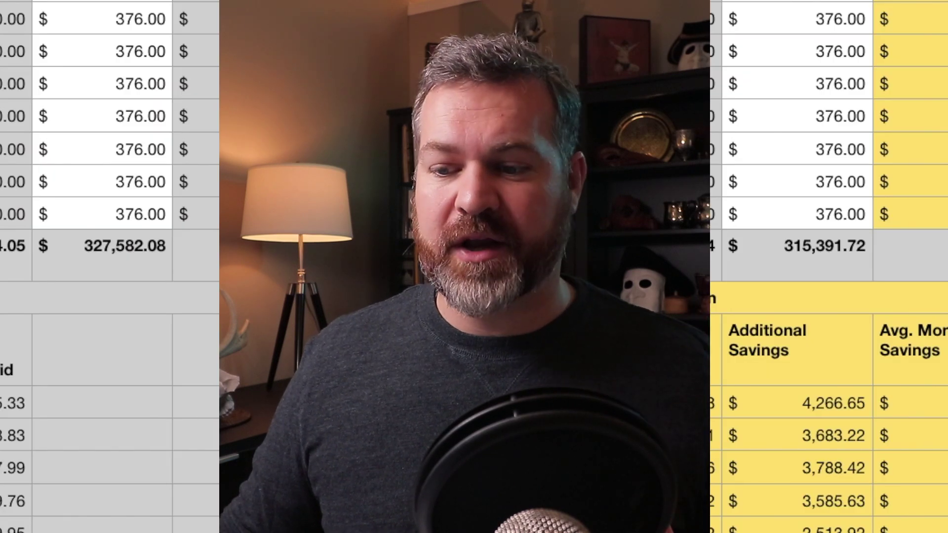
left_click(97, 267)
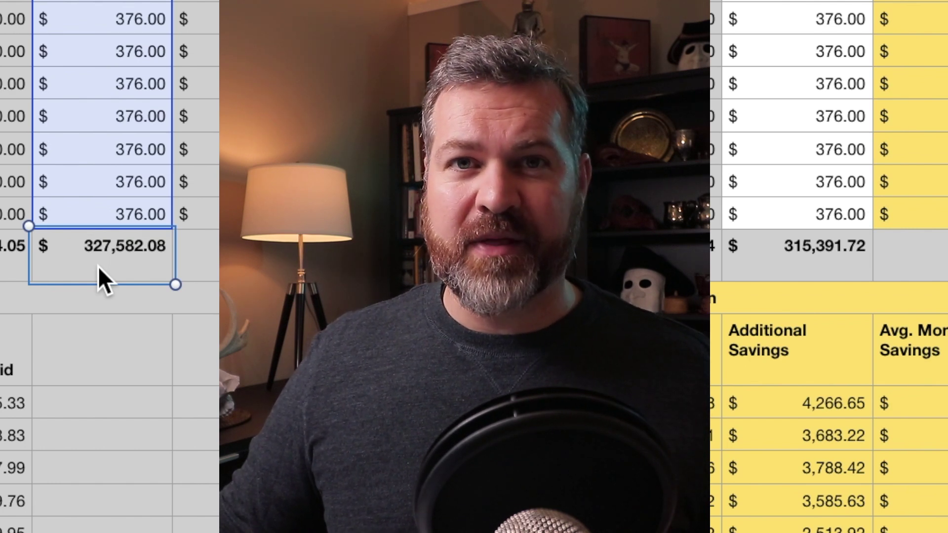
left_click(838, 258)
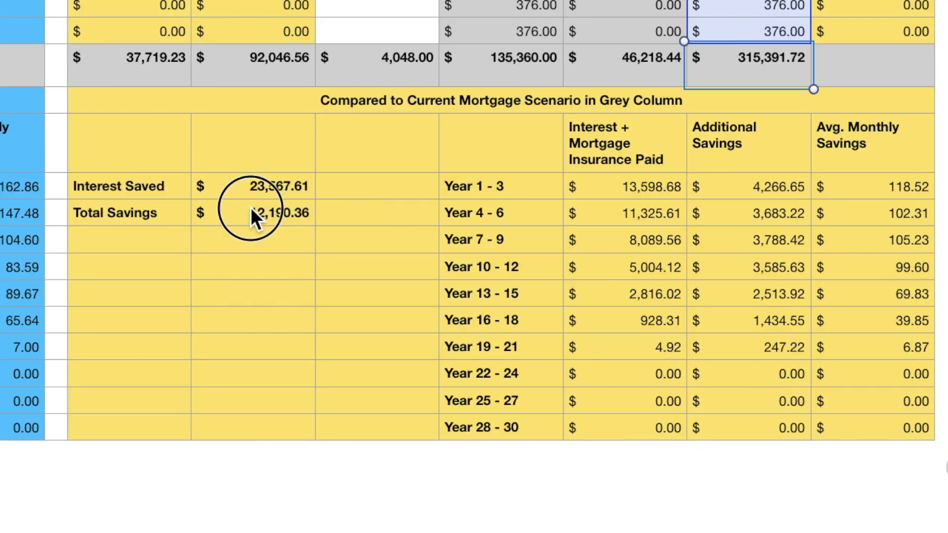
Check the Mortgage Choice #2 total savings, interest saved, and the year 1 - 3 interest, additional savings and average monthly savings
left_click(250, 207)
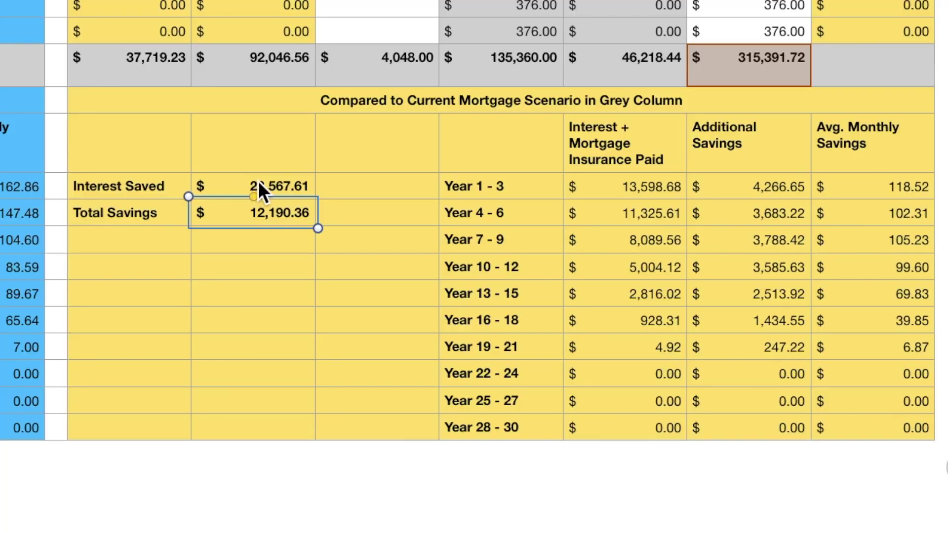
left_click(225, 188)
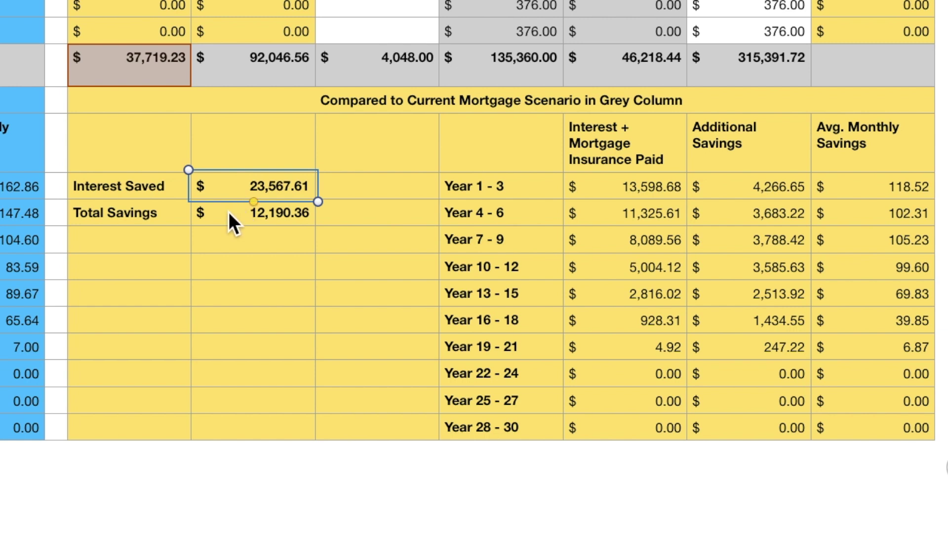
left_click(228, 212)
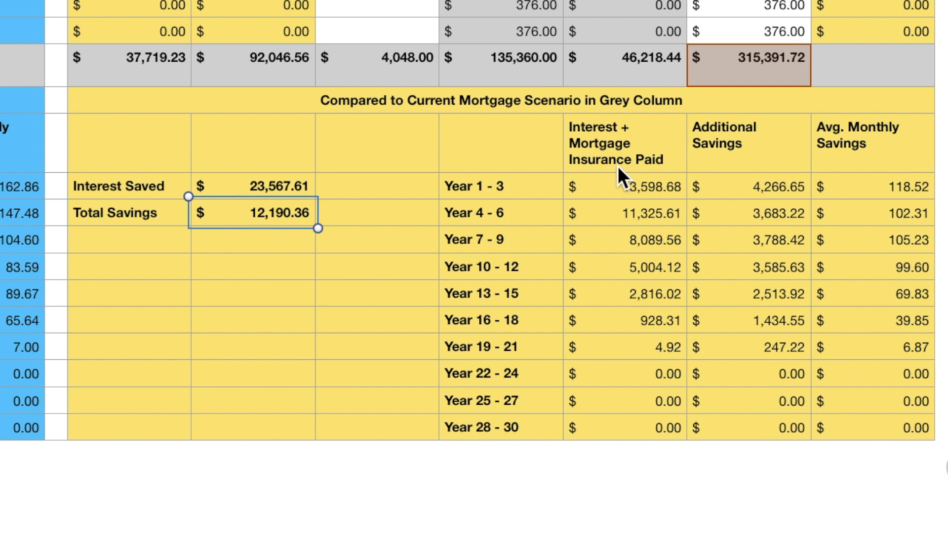
left_click(632, 190)
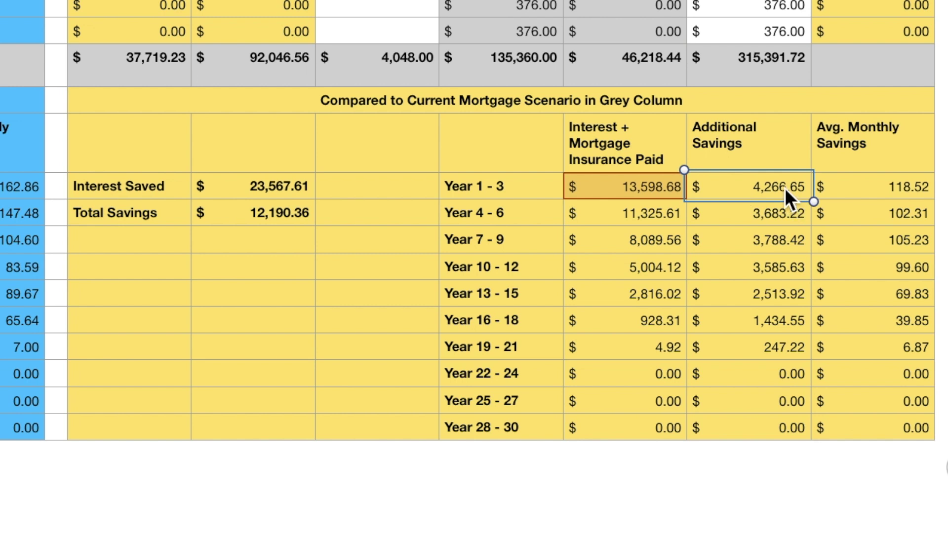
left_click(879, 190)
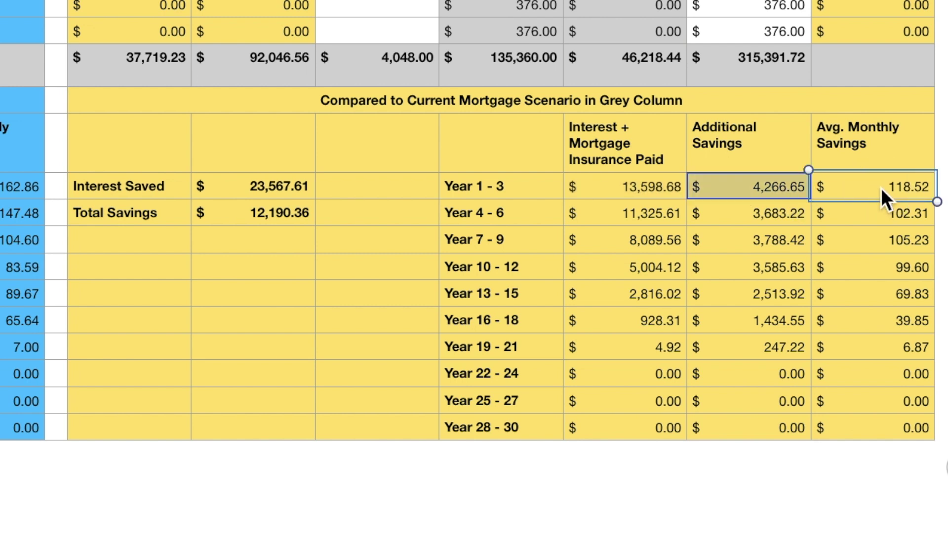